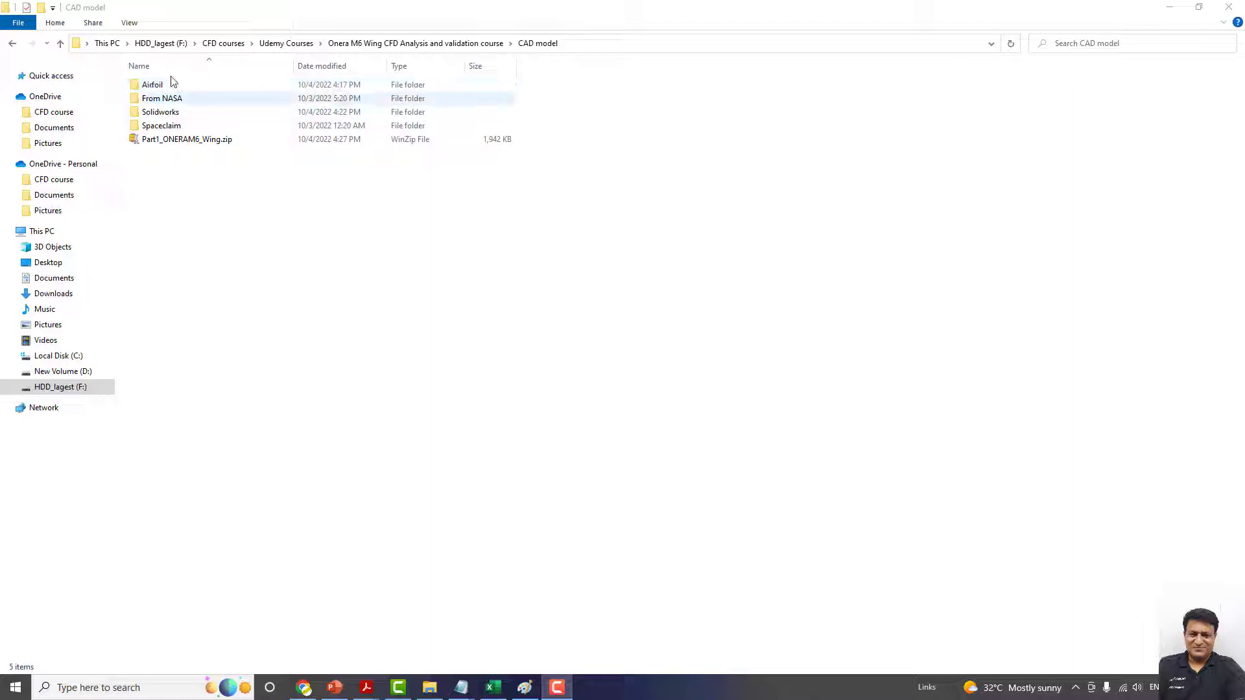
Browse the CAD model folder's ONERA M6 wing archive and its Airfoil, Solidworks and Spaceclaim folders.
left_click(202, 142)
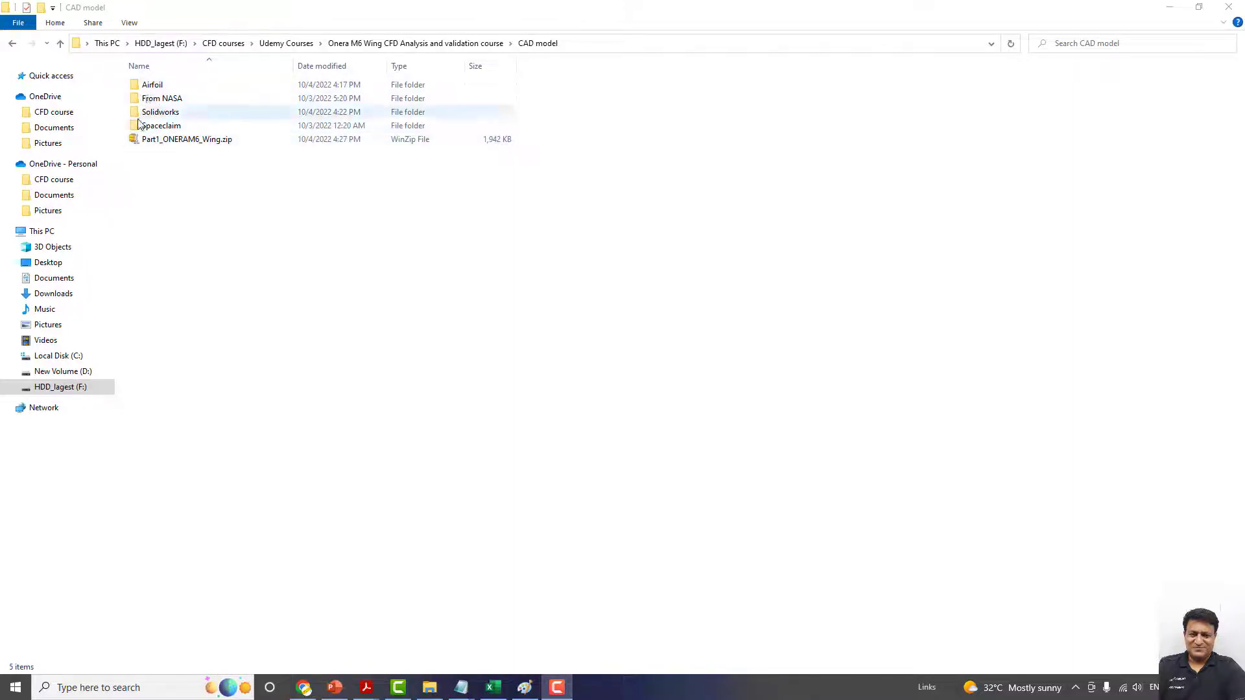
left_click(159, 85)
left_click(162, 112)
left_click(163, 128)
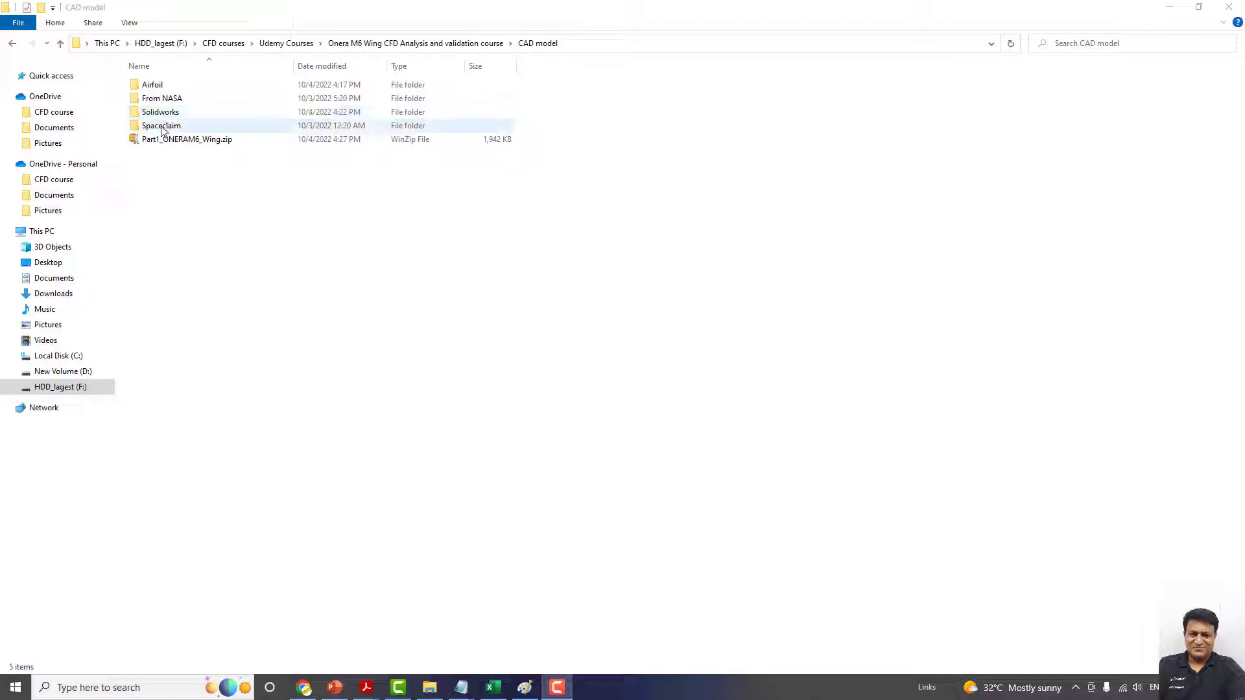
Copy Oneracoordinates.txt from the Airfoil folder and go to the ONERA M6 folder on drive F:.
left_click(155, 89)
double_click(155, 88)
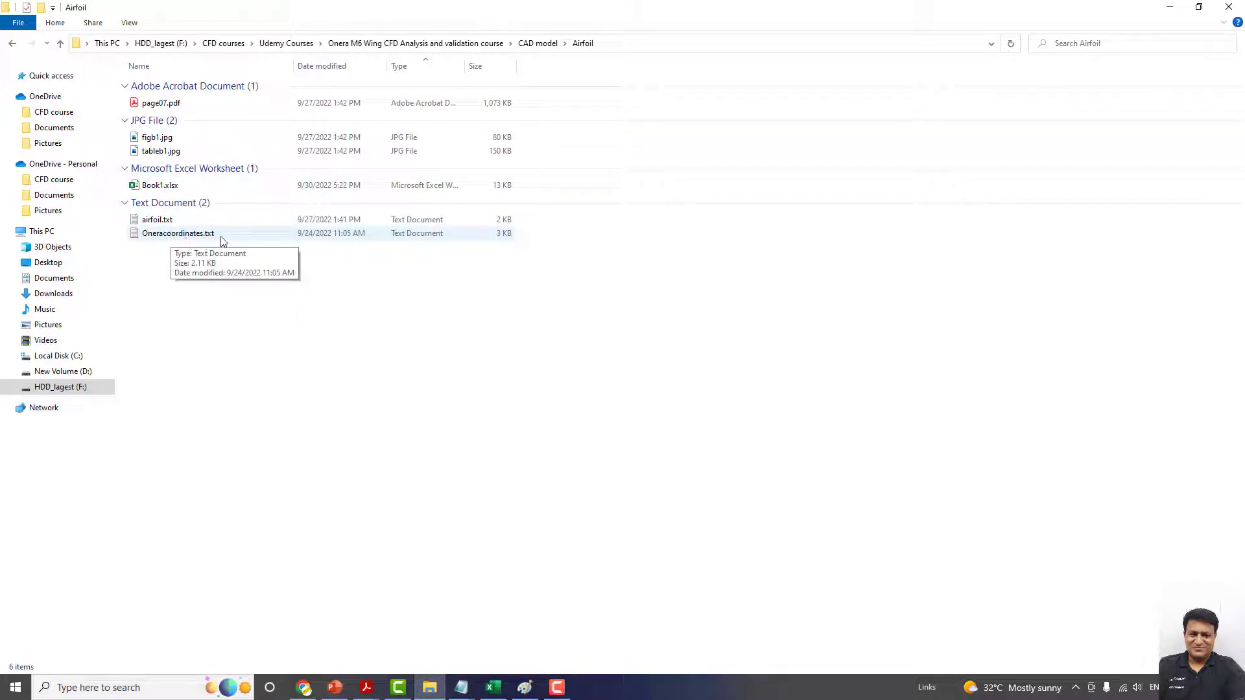
left_click(173, 241)
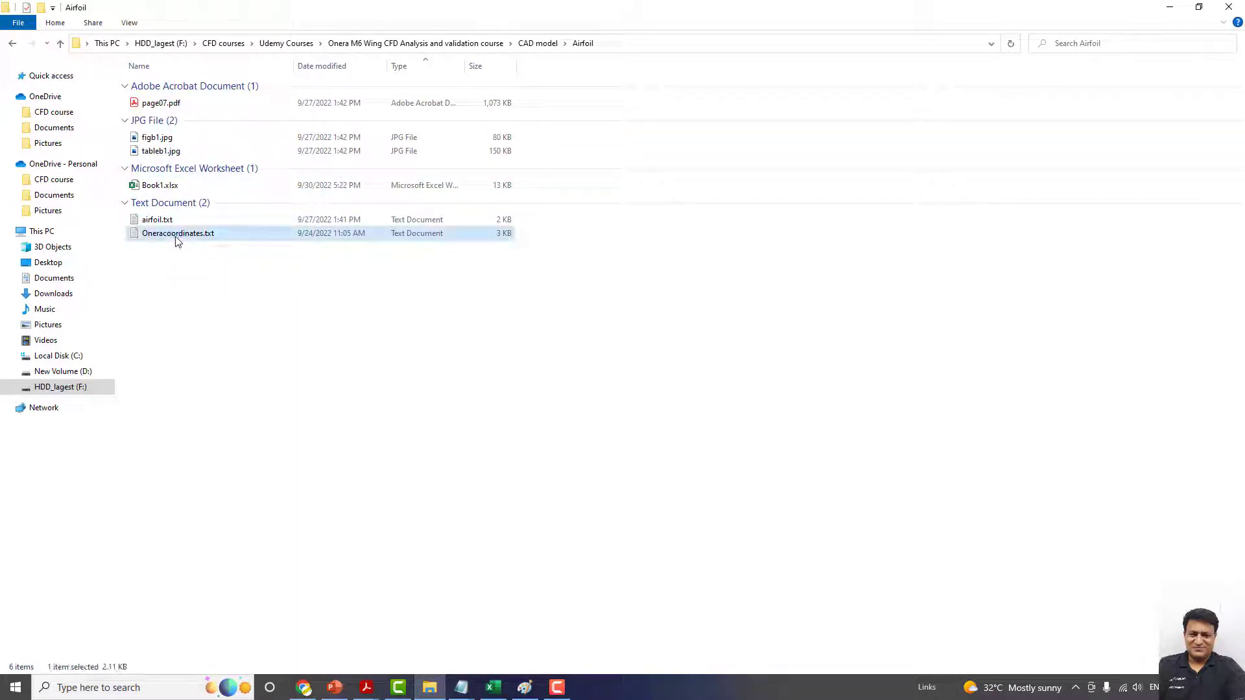
right_click(175, 239)
left_click(210, 456)
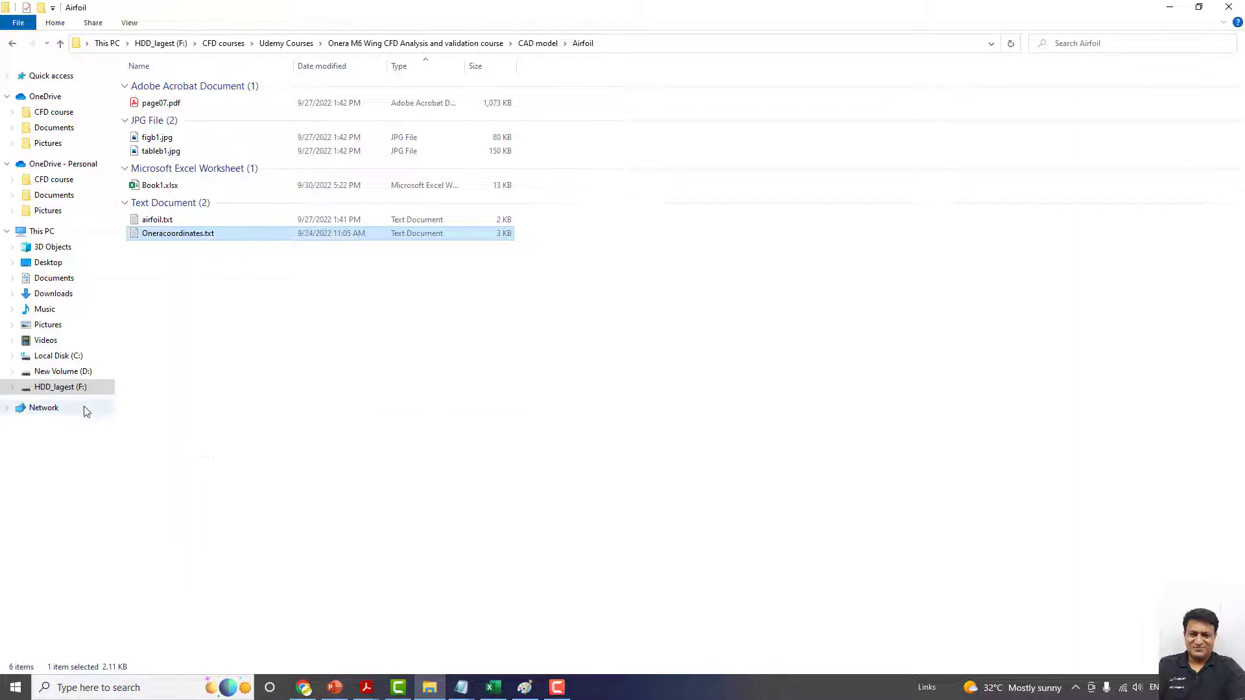
left_click(79, 387)
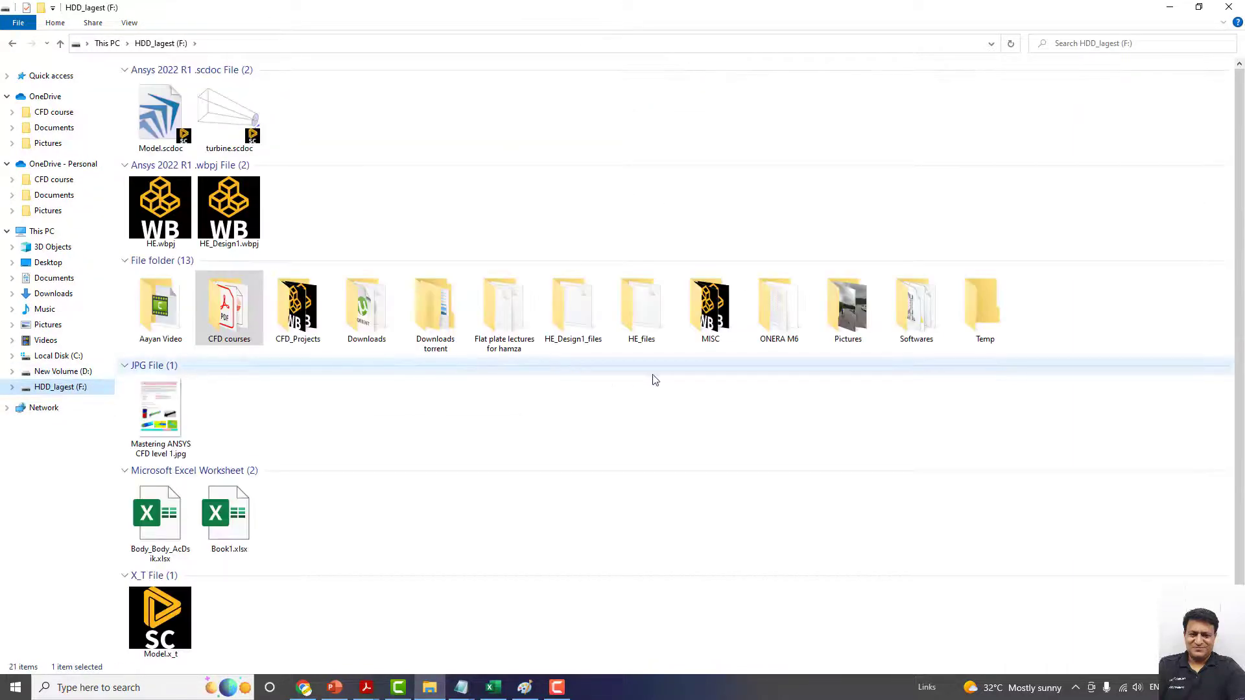
double_click(790, 316)
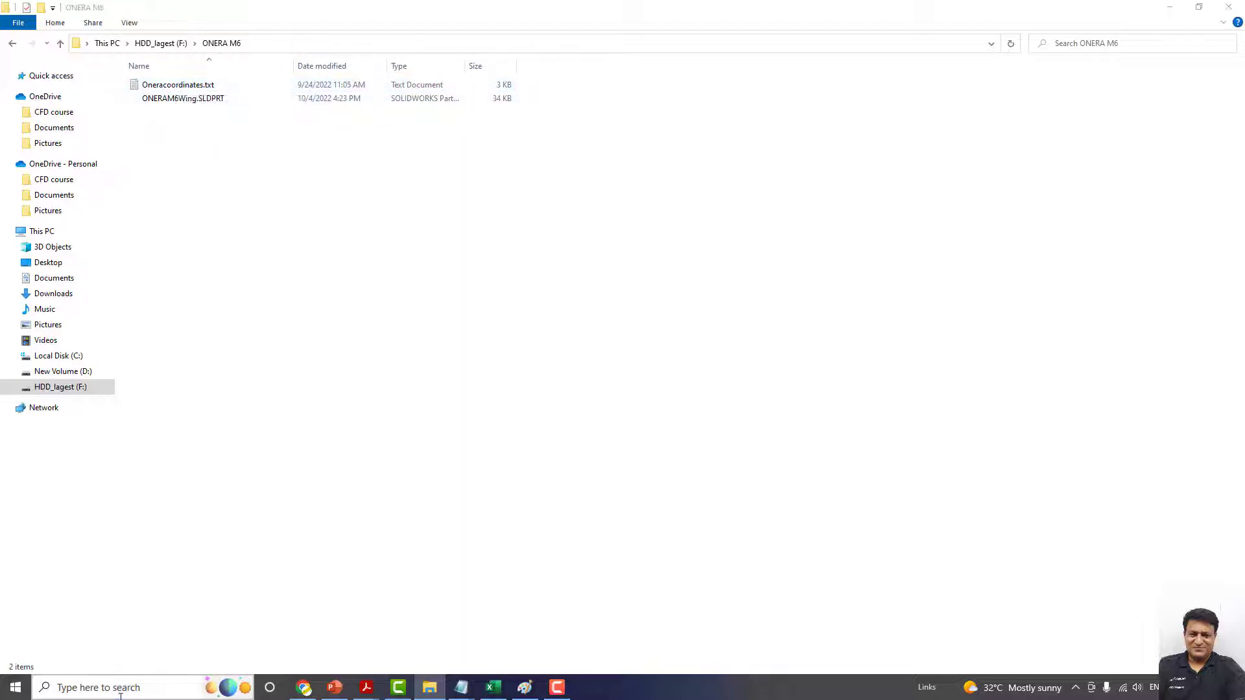
Launch SOLIDWORKS 2020 from Start search and dismiss the missing swbrowser.sldedb warning.
left_click(139, 689)
type("s")
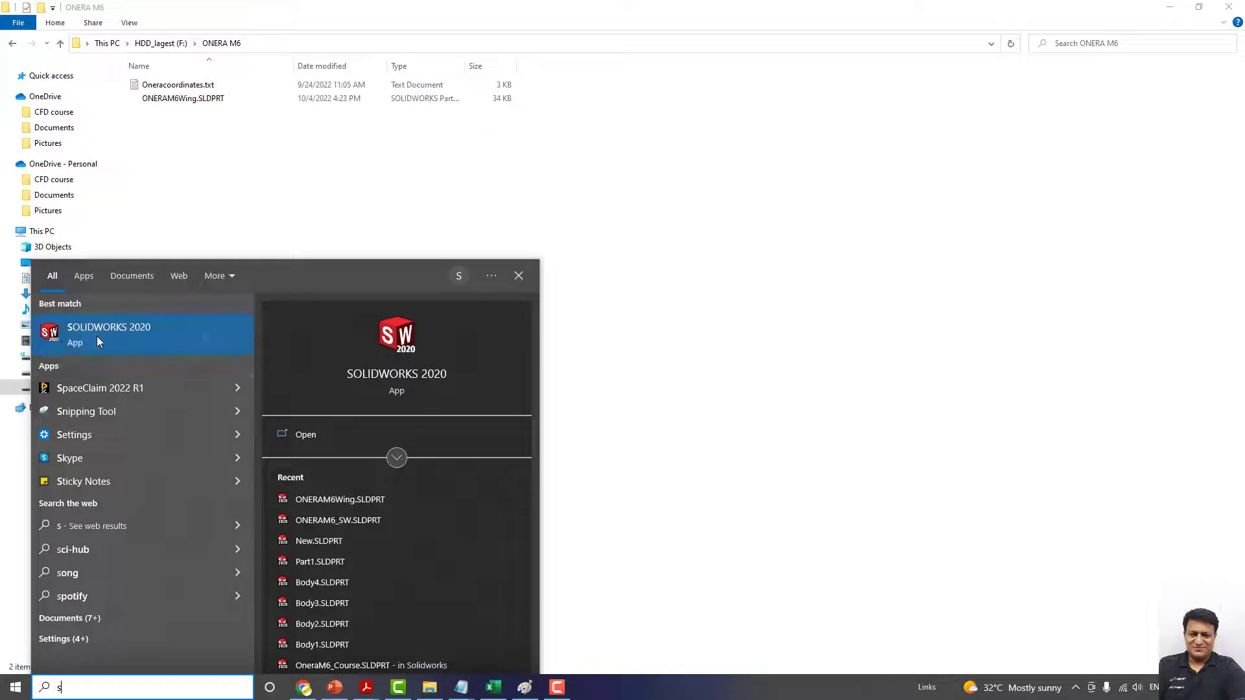
left_click(97, 337)
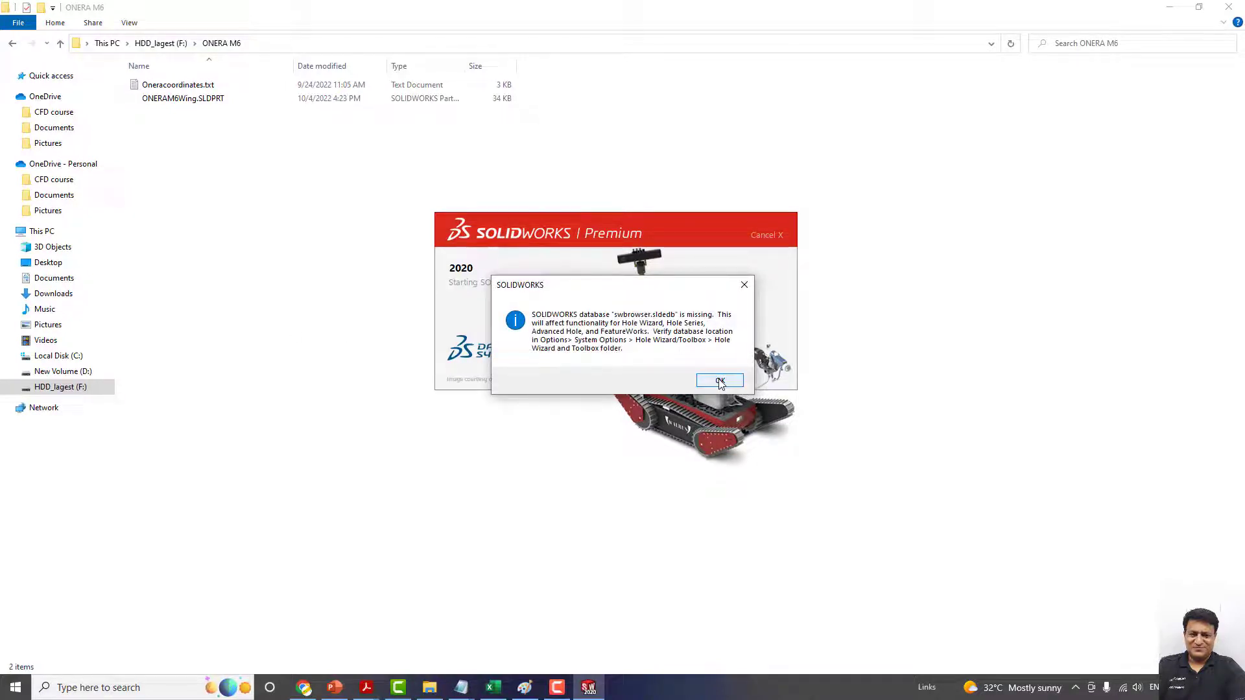
left_click(720, 381)
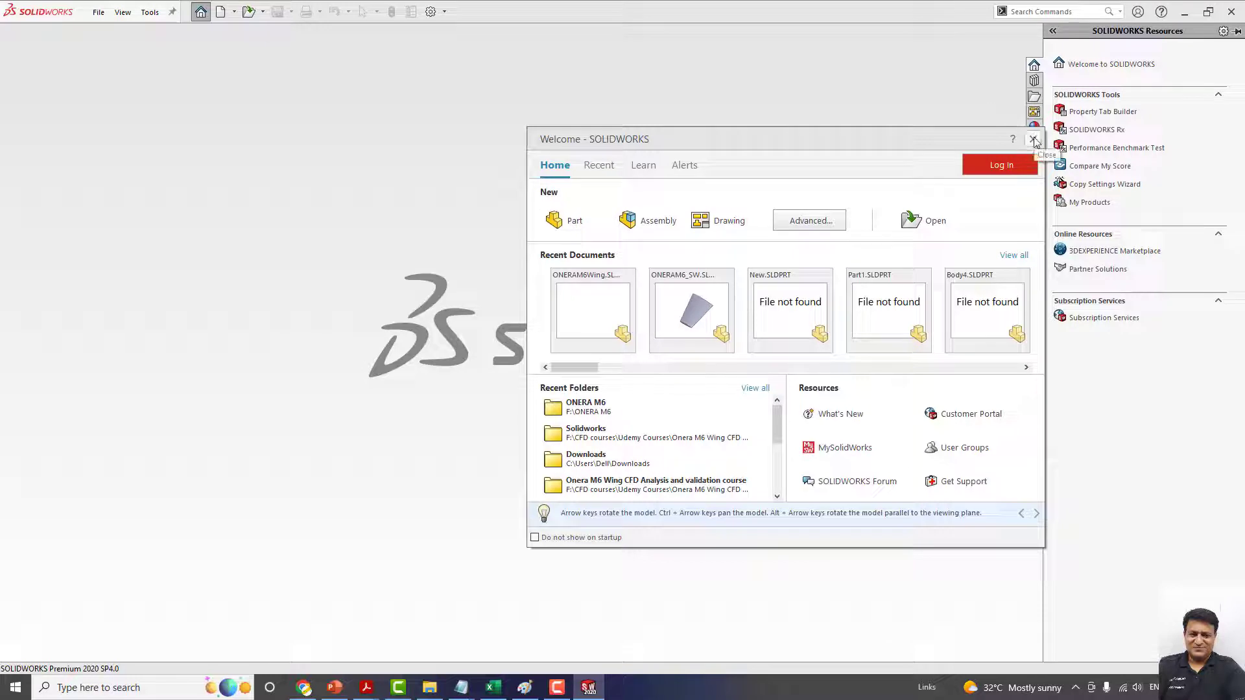
Close the Welcome window and create a new Part document via File > New.
left_click(1033, 140)
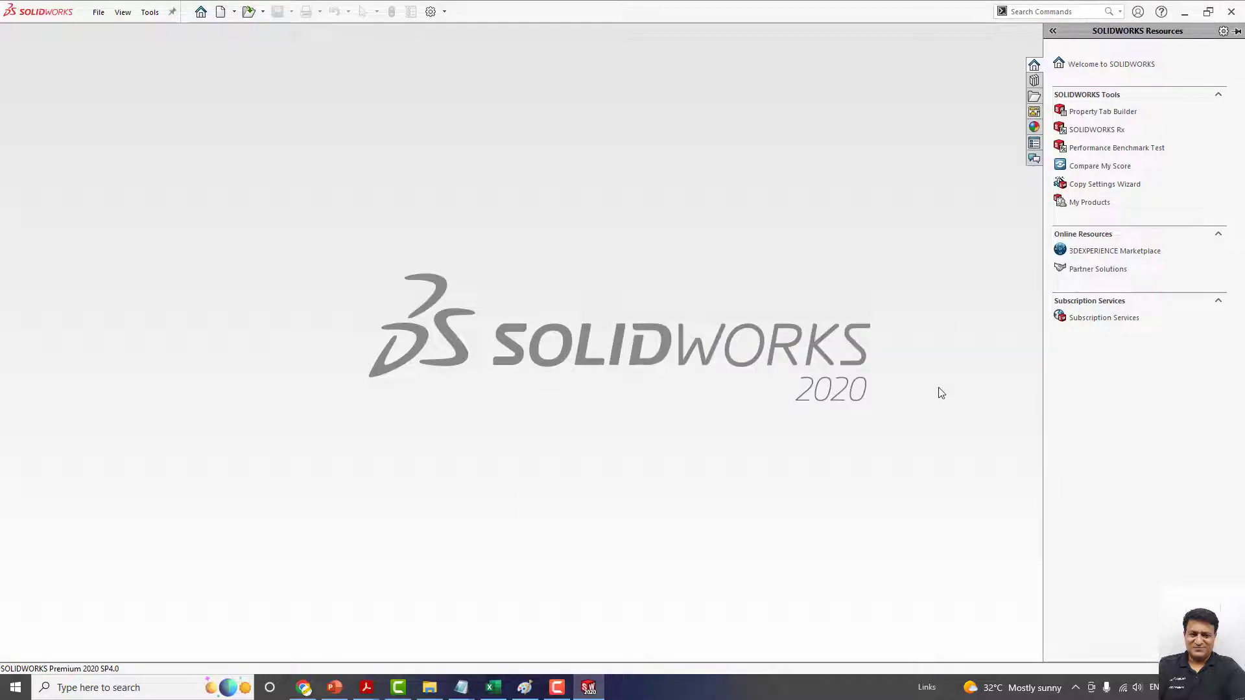
left_click(97, 14)
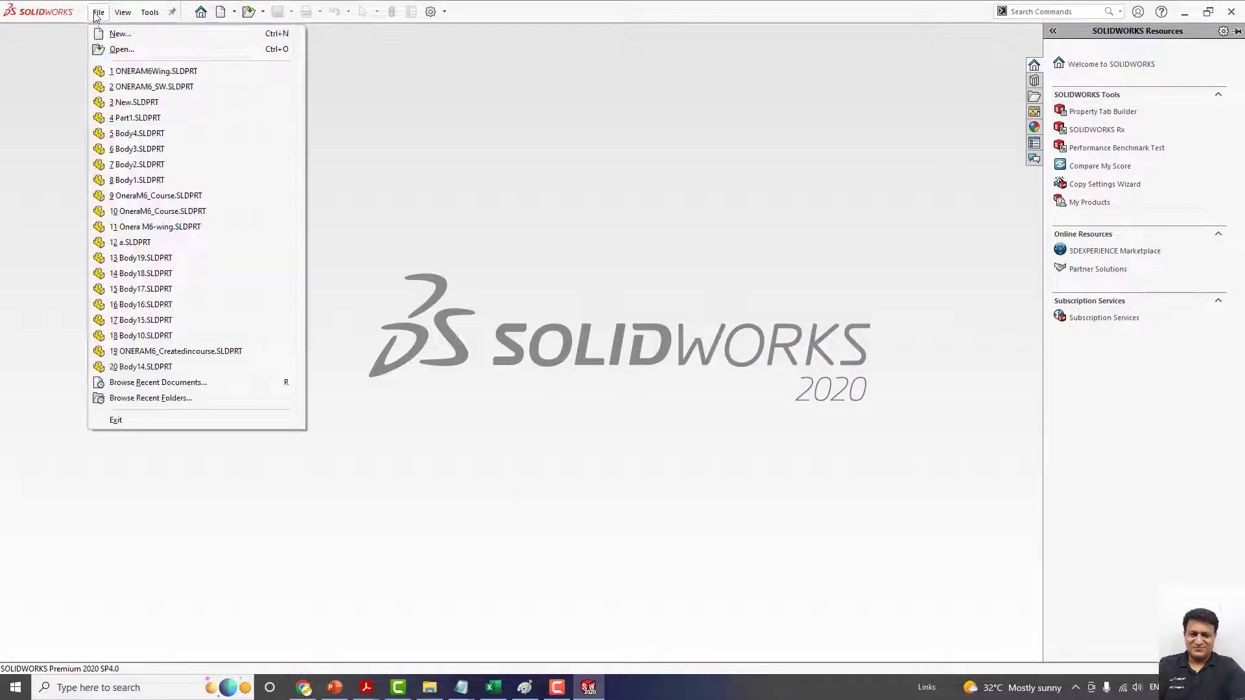
left_click(113, 33)
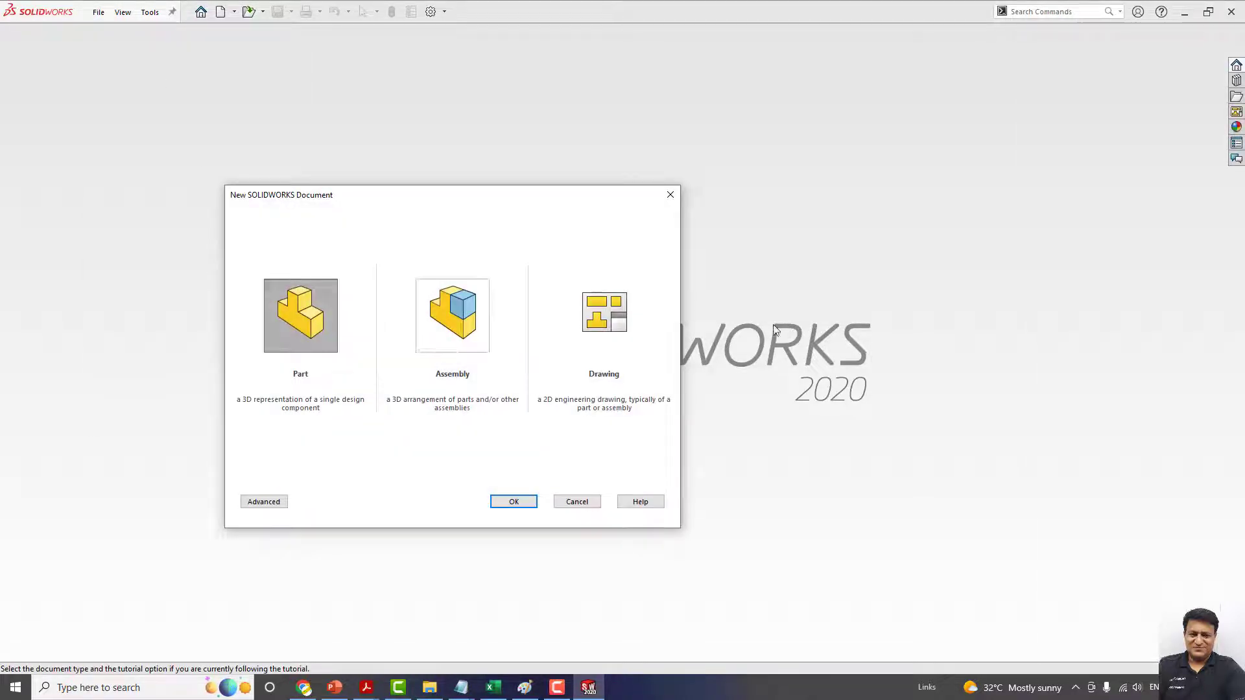
double_click(307, 317)
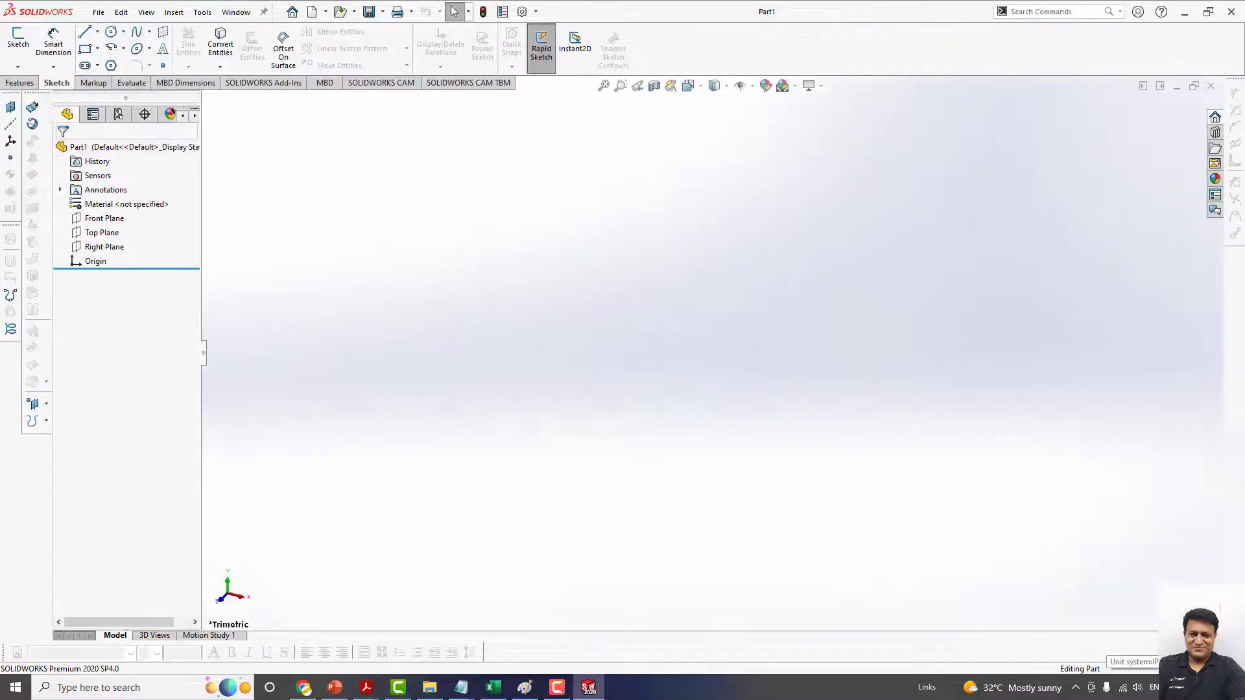
Switch Part1's unit system from IPS to MMGS using the status-bar units button.
left_click(1134, 669)
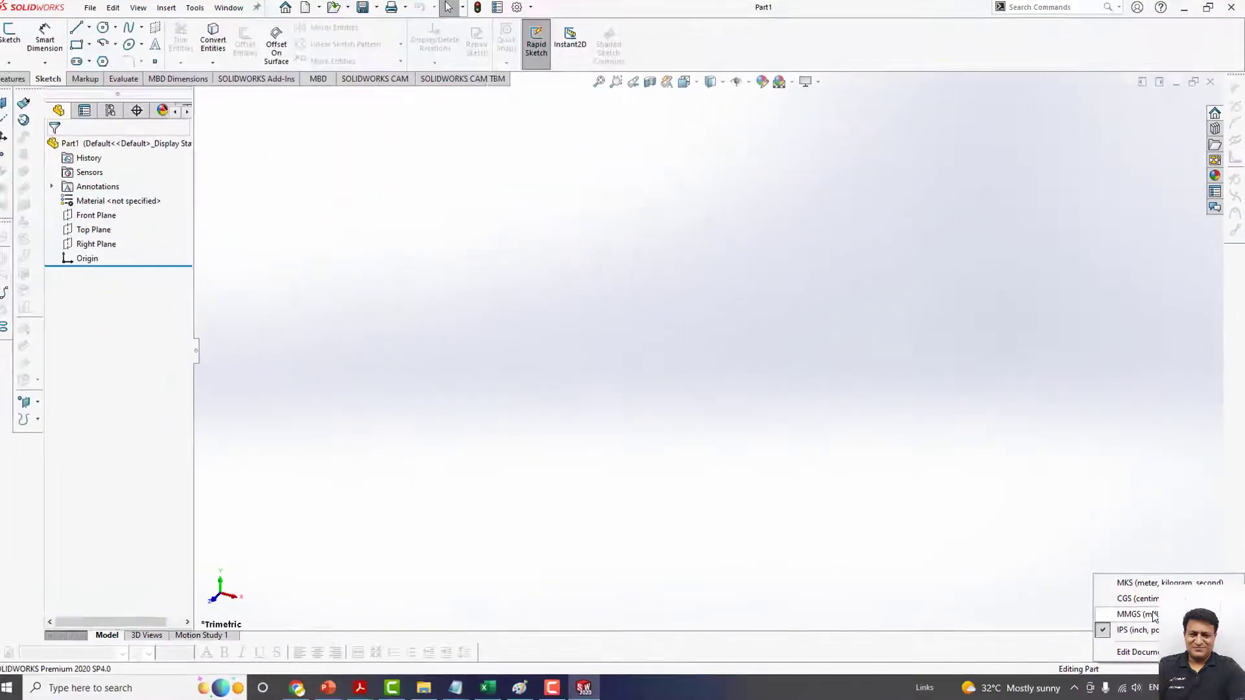
left_click(1037, 592)
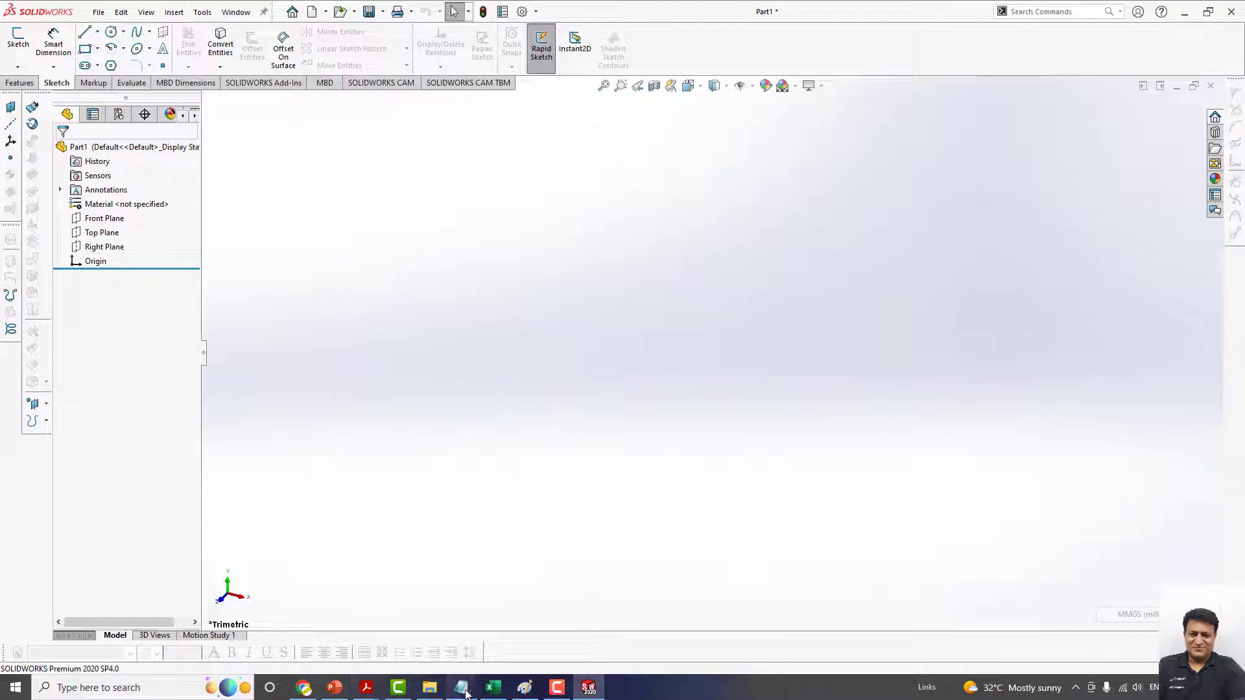
mouse_move(468, 693)
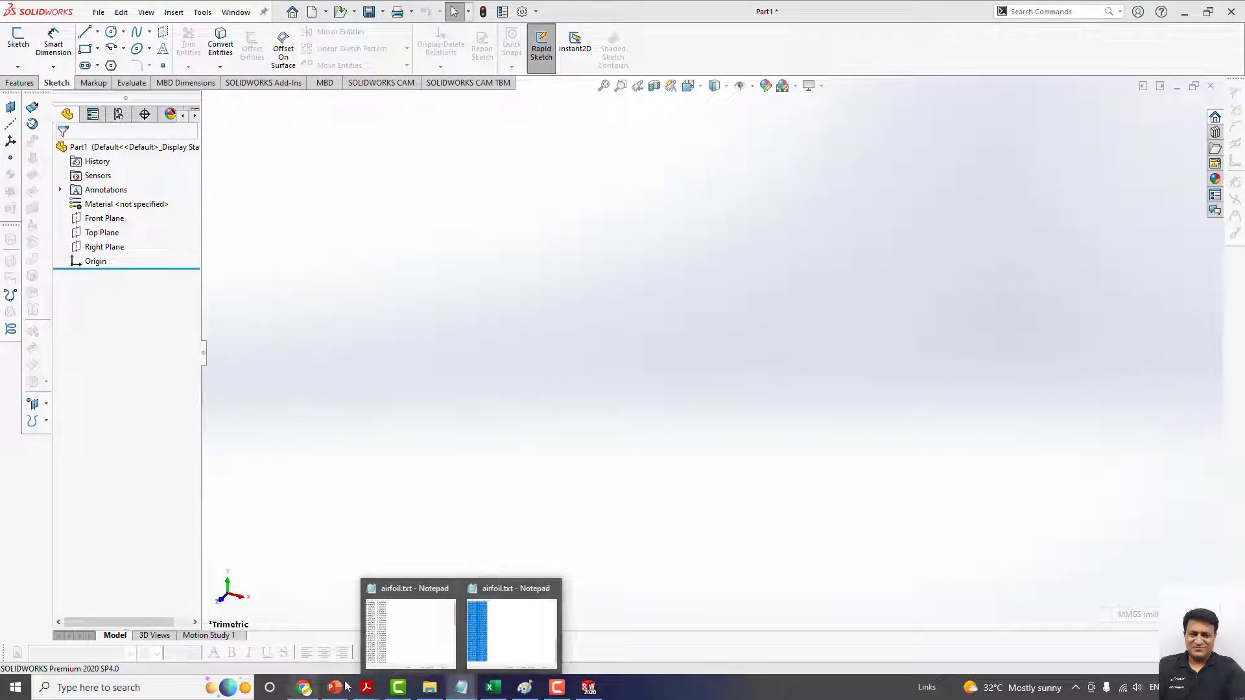
Open Oneracoordinates.txt in Notepad and review it down to the final 1000.000000 row.
left_click(429, 687)
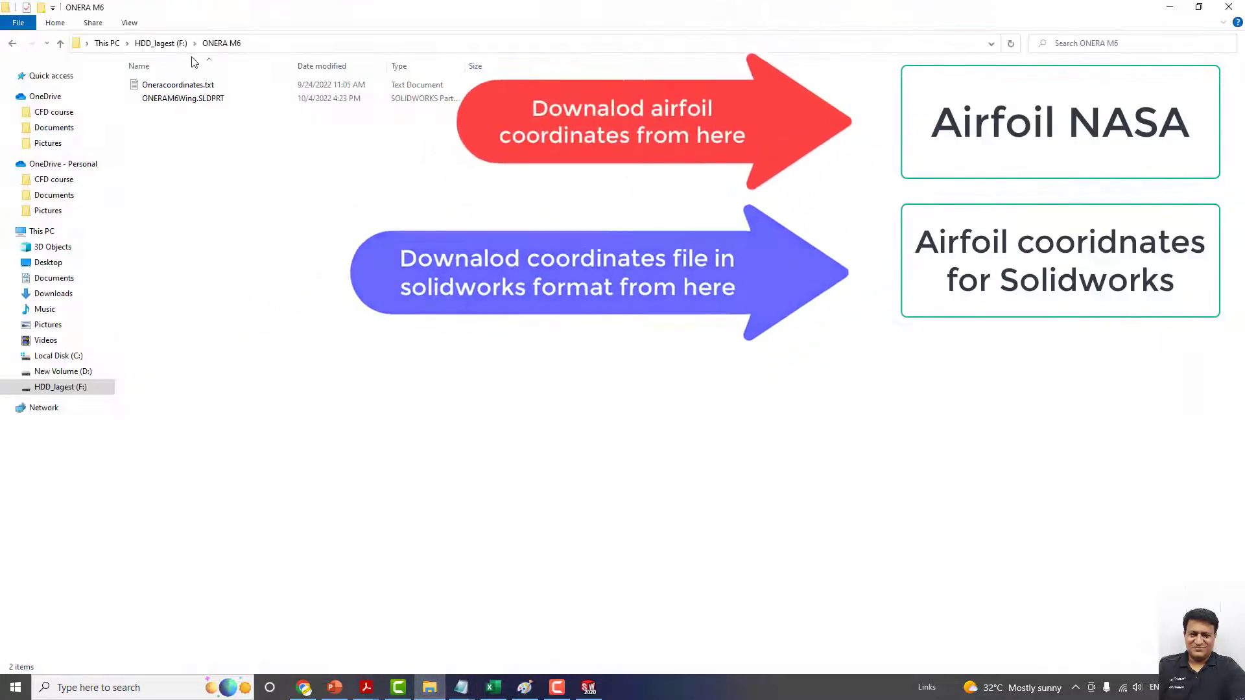
double_click(176, 85)
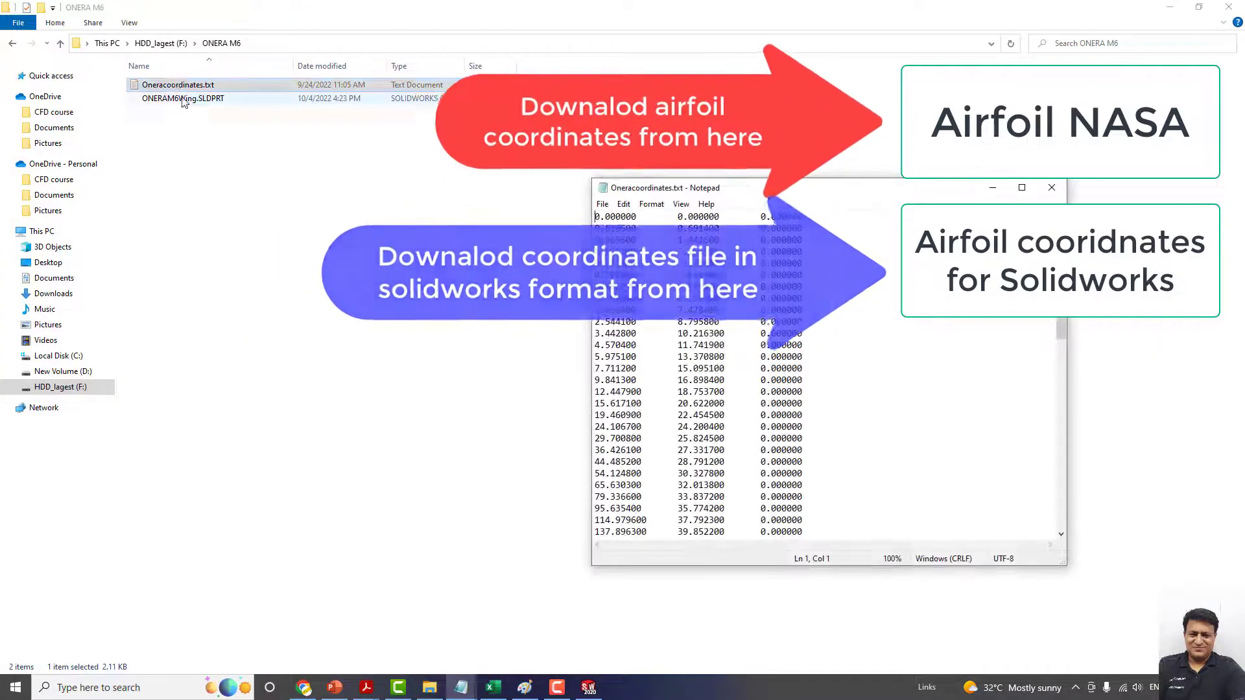
scroll(732, 397, "down", 15)
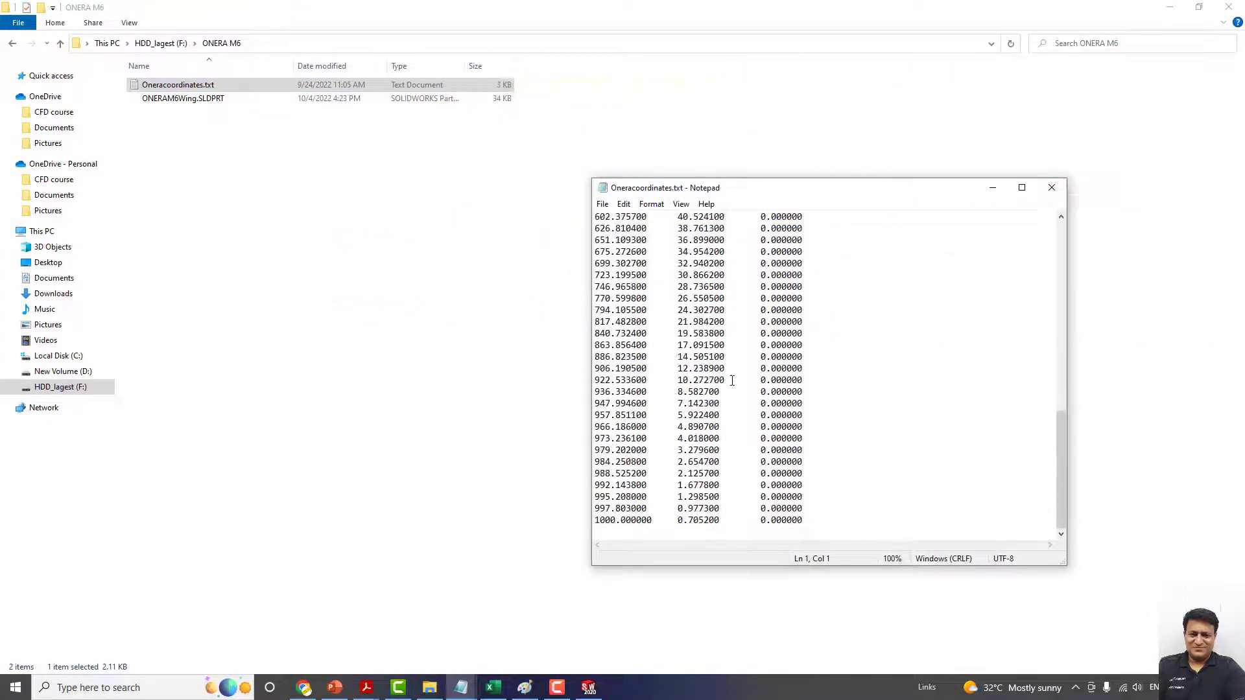
double_click(657, 523)
left_click(615, 520)
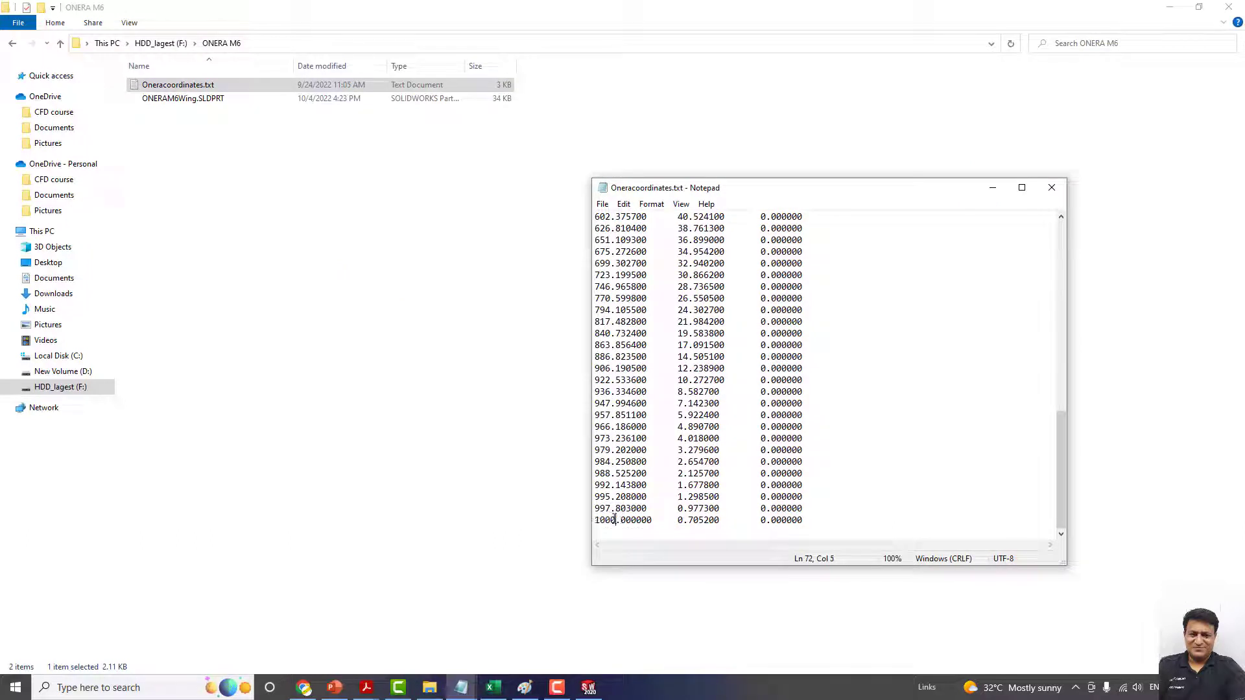
left_click(515, 503)
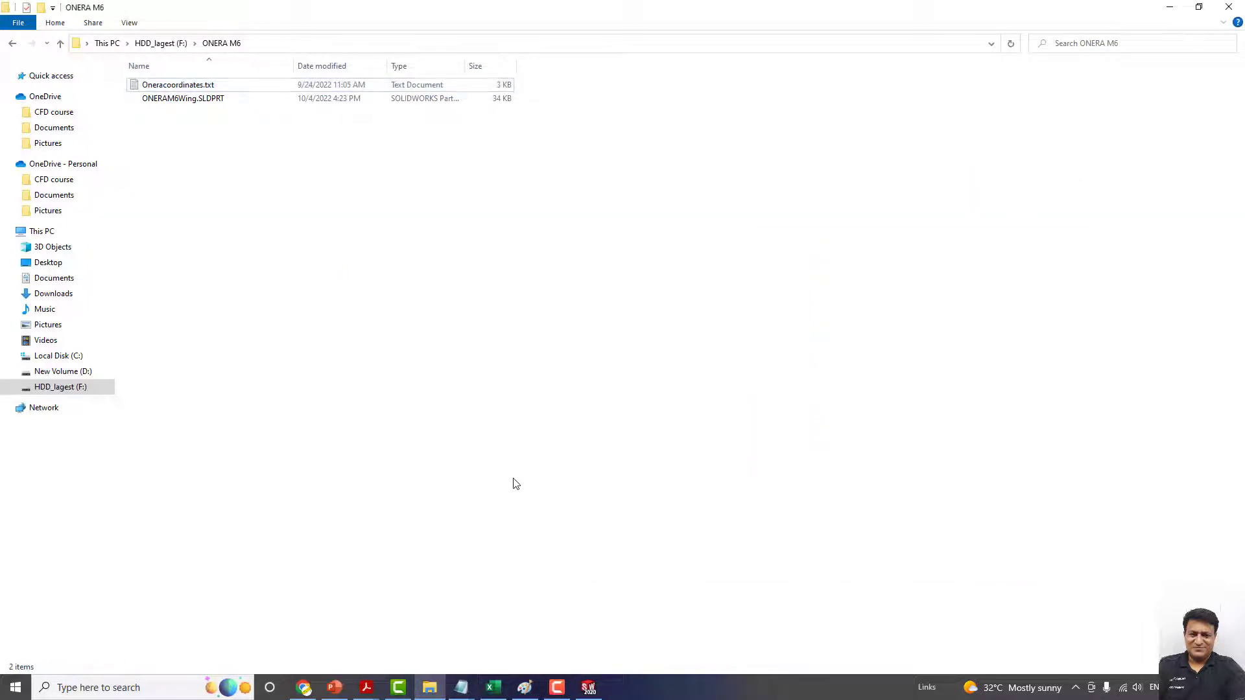
left_click(589, 688)
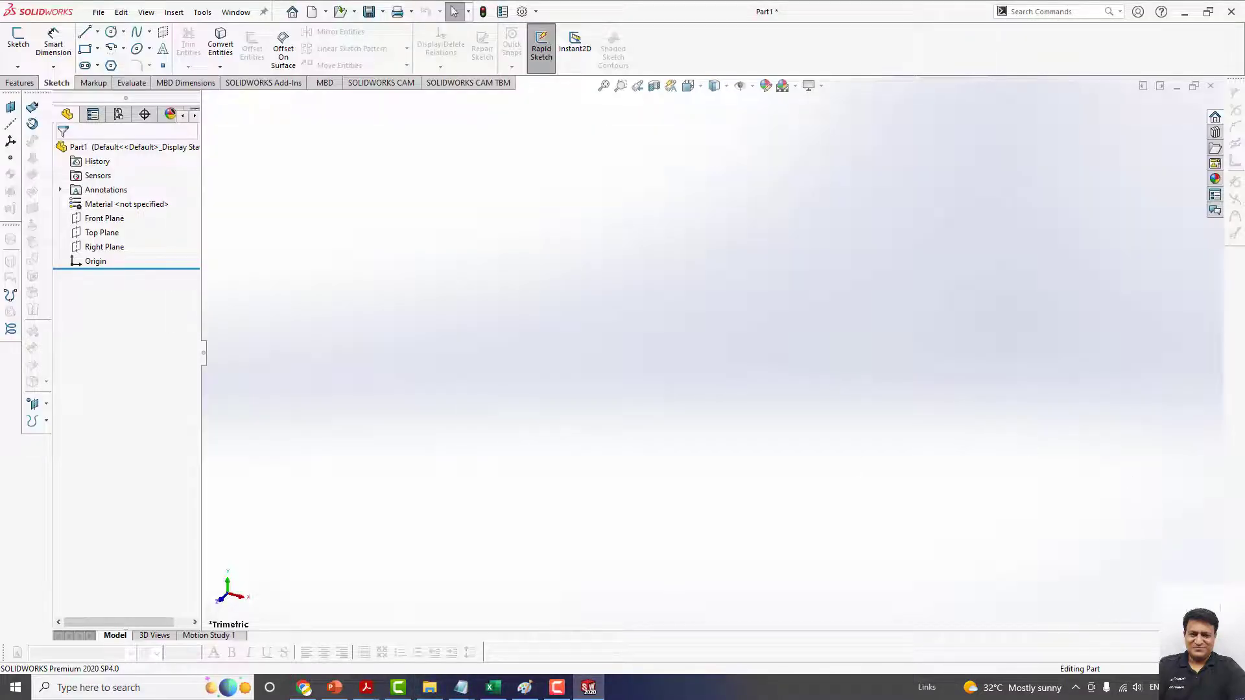
Confirm in the status-bar unit list that Part1 still uses MMGS.
left_click(1209, 669)
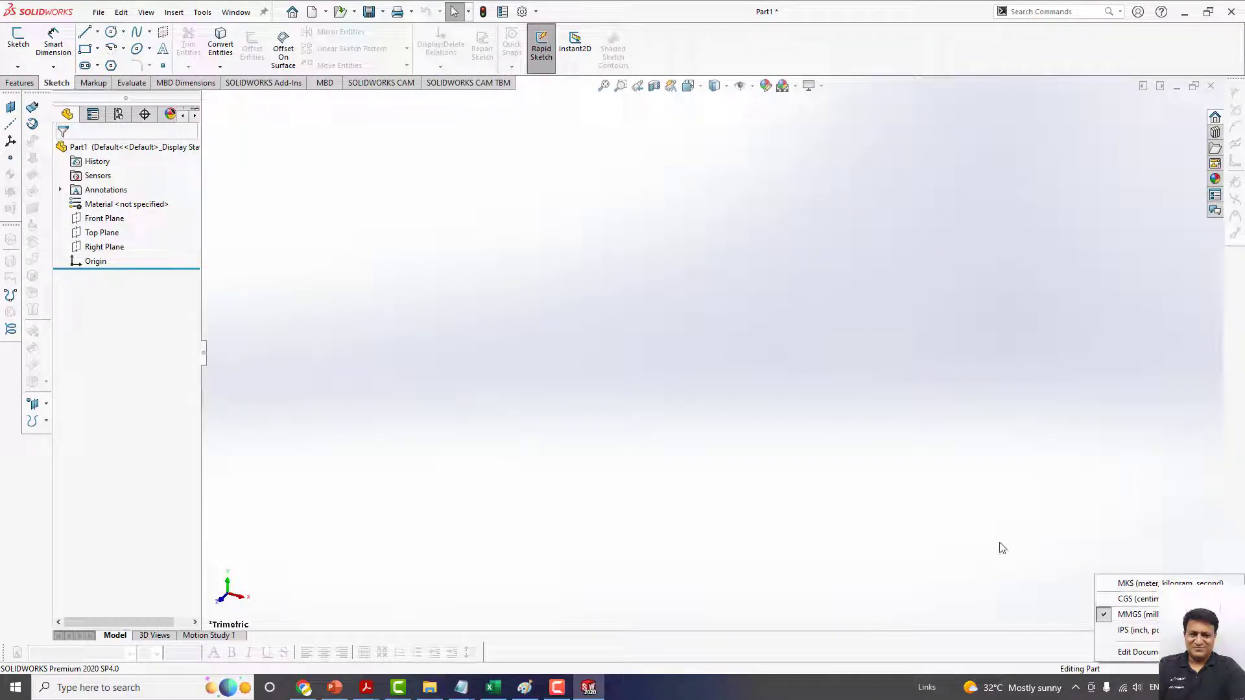
left_click(628, 240)
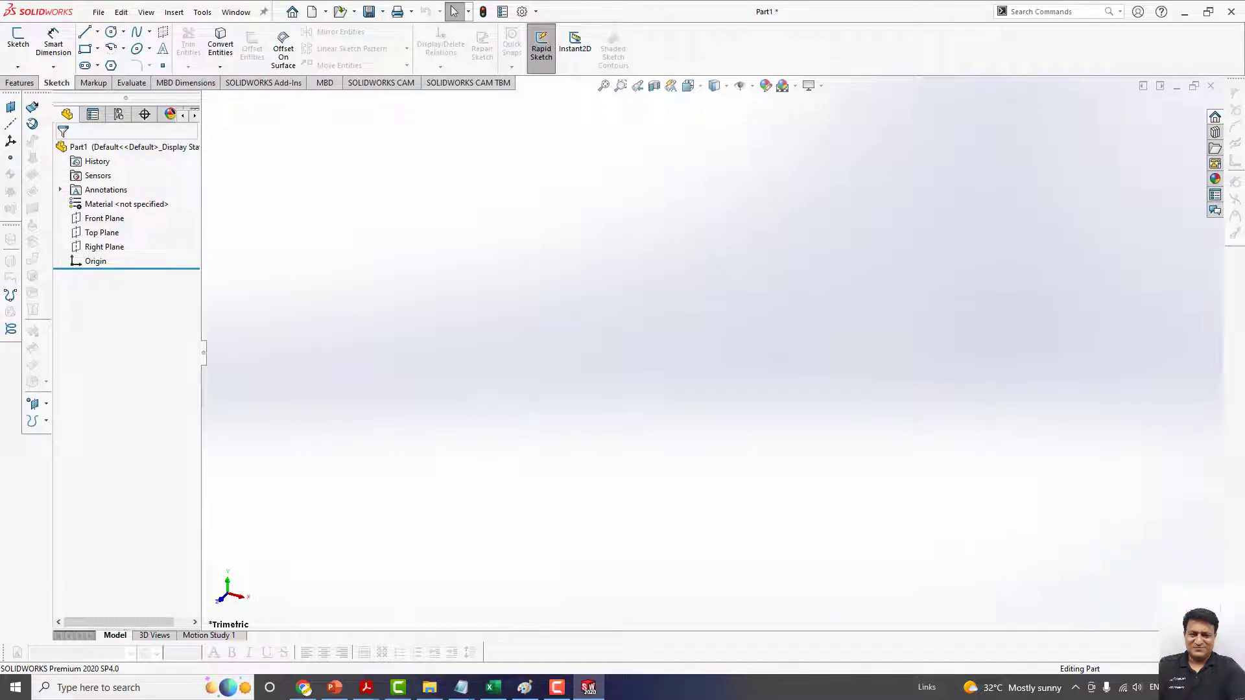
left_click(1142, 669)
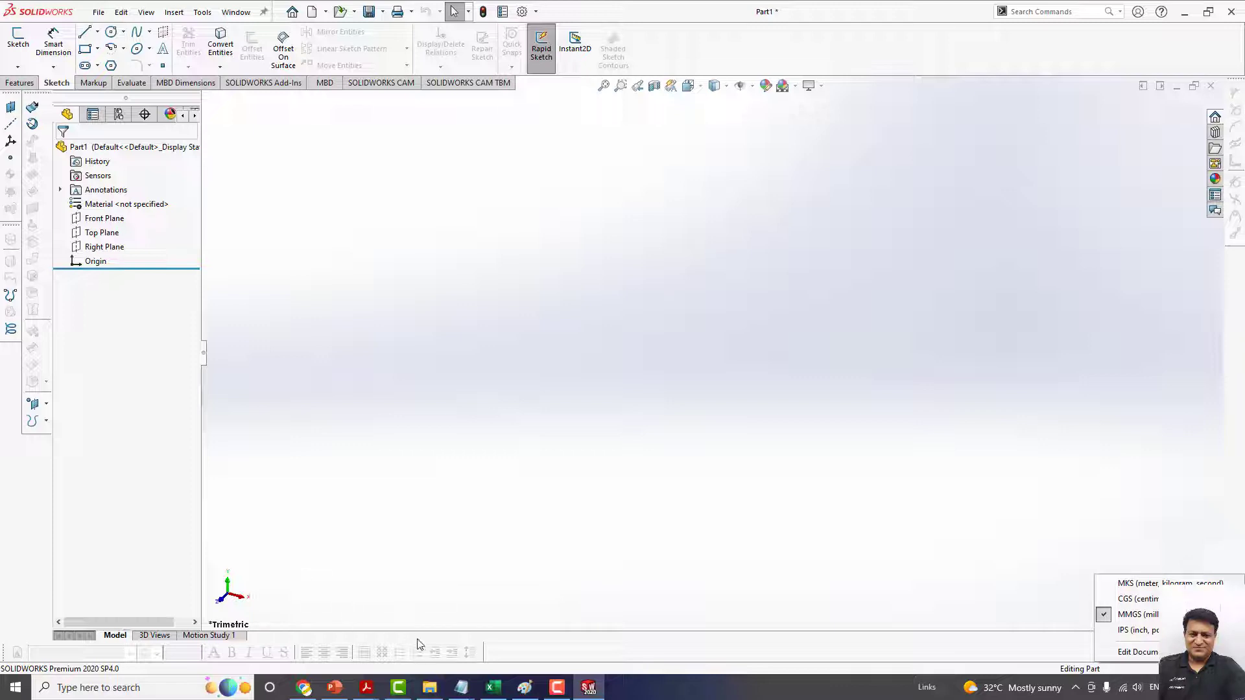
Maximize the Notepad coordinate file and highlight digits of the value 114.979600.
left_click(458, 622)
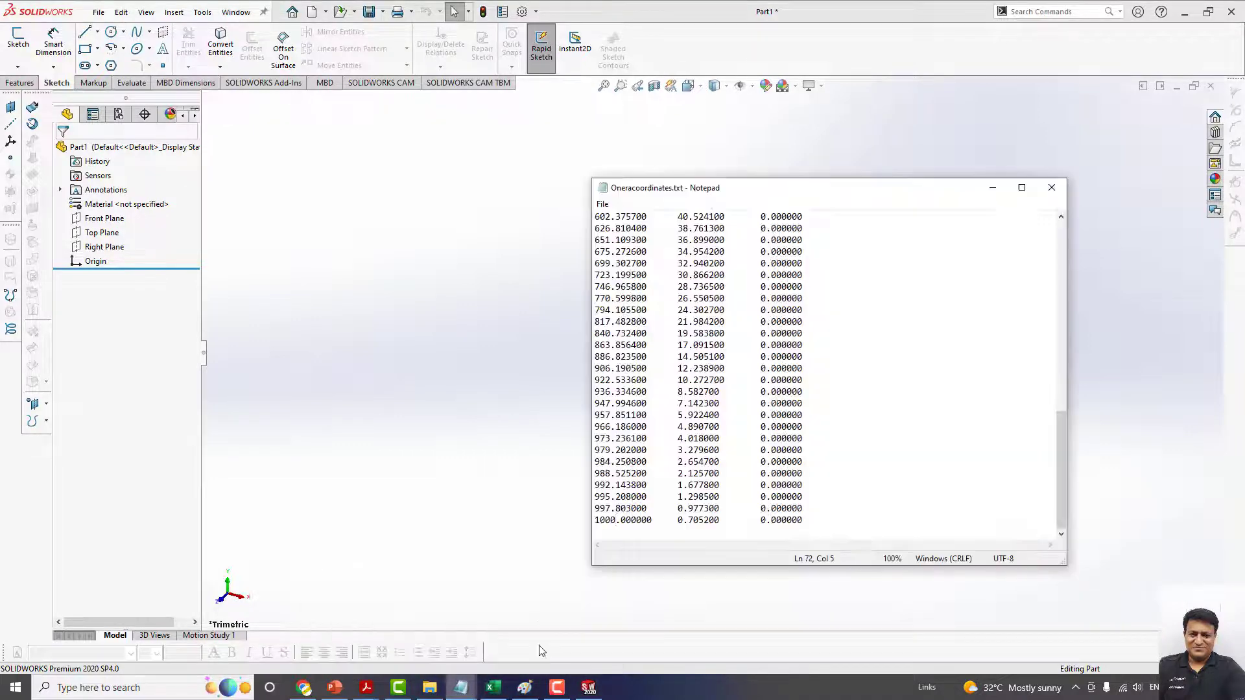
double_click(738, 188)
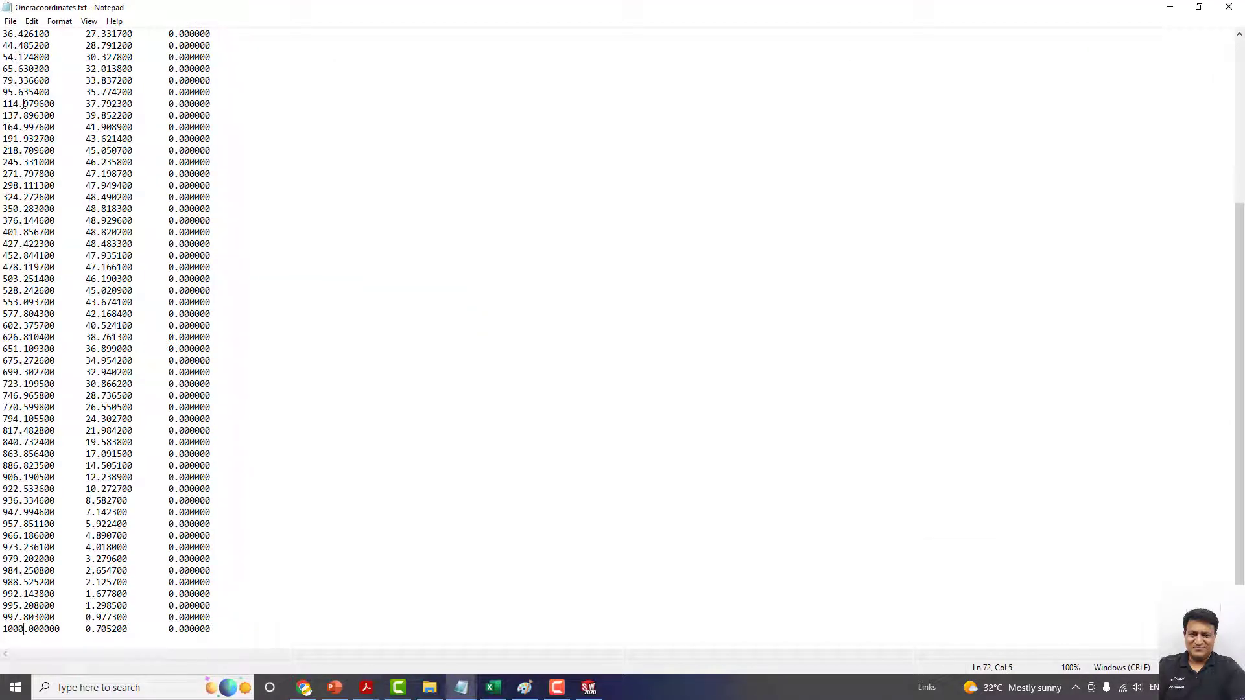
left_click_drag(27, 103, 39, 104)
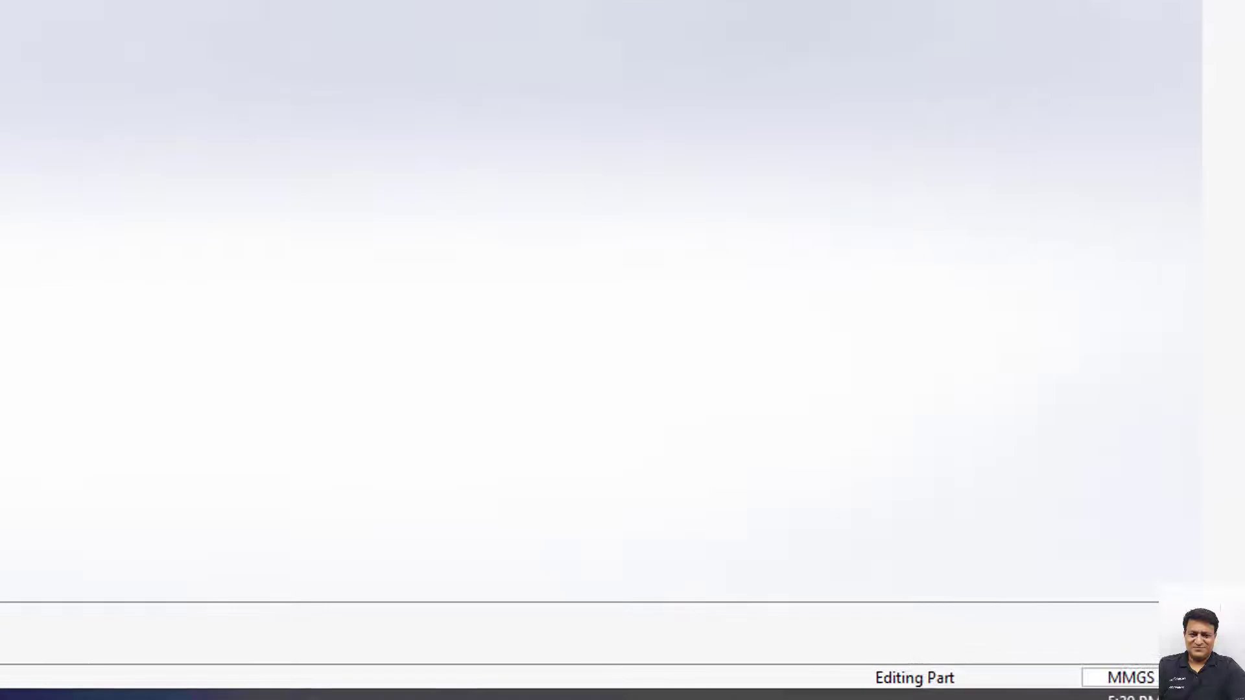
Set Part1's length unit to five decimal places (.12345) in Document Properties – Units.
left_click(1131, 678)
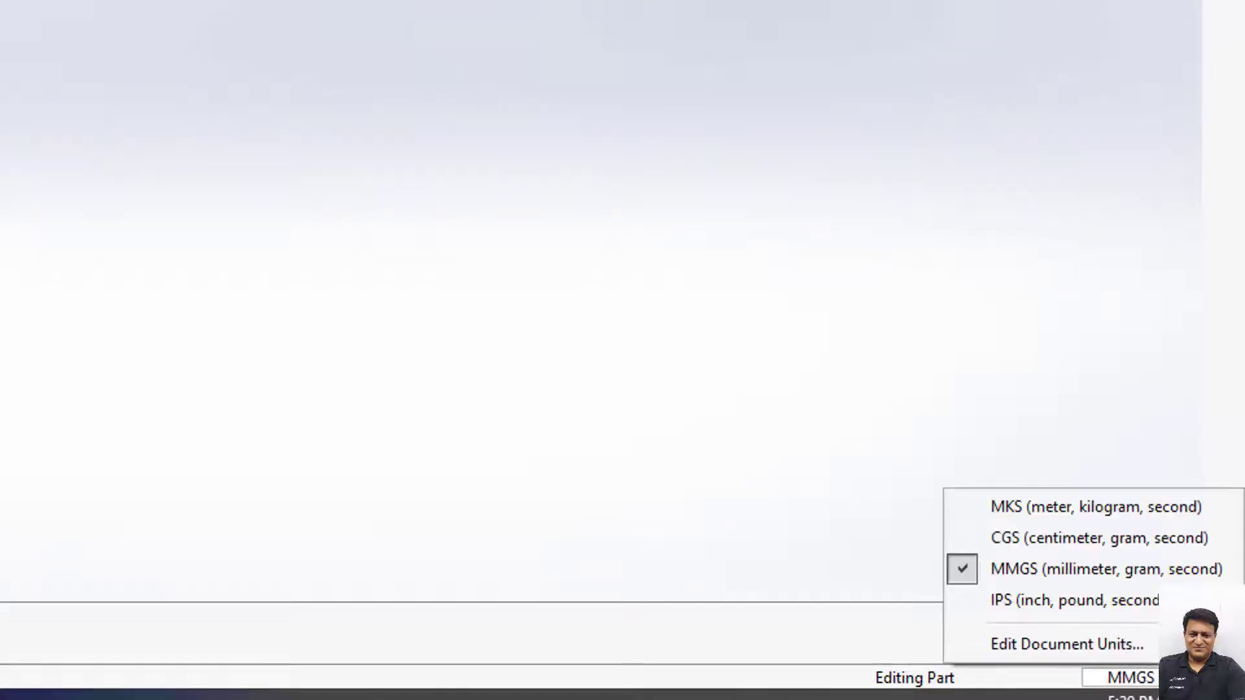
left_click(1084, 651)
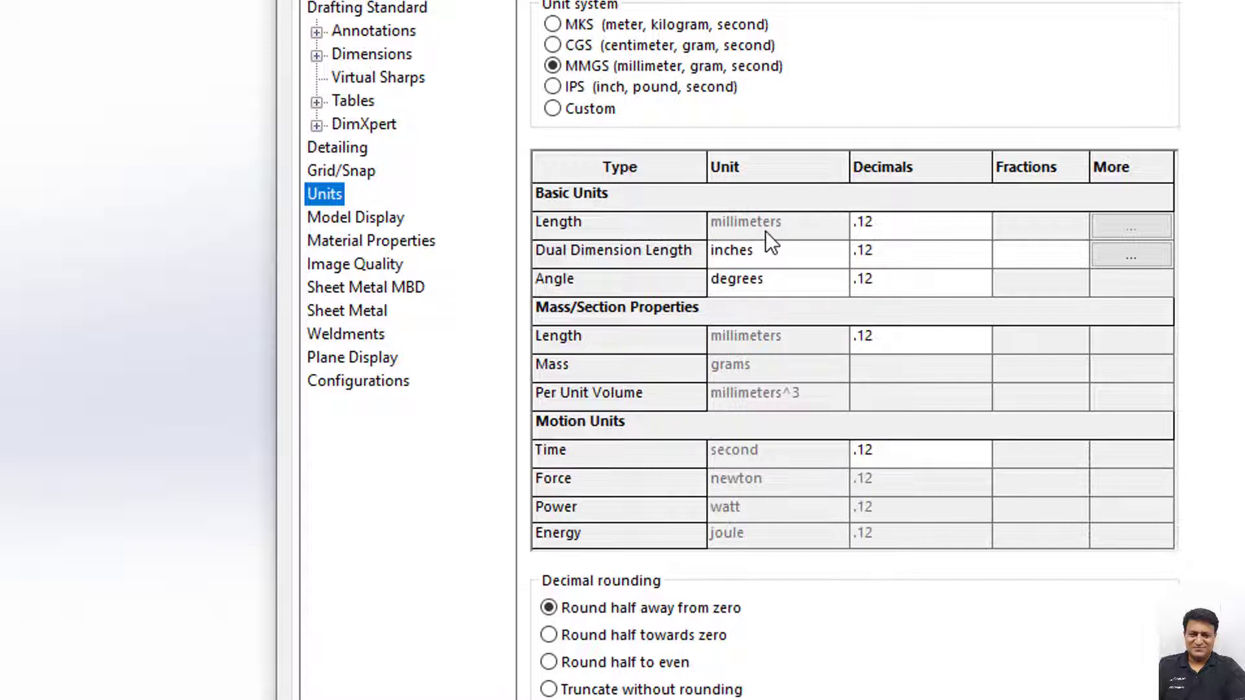
left_click(919, 226)
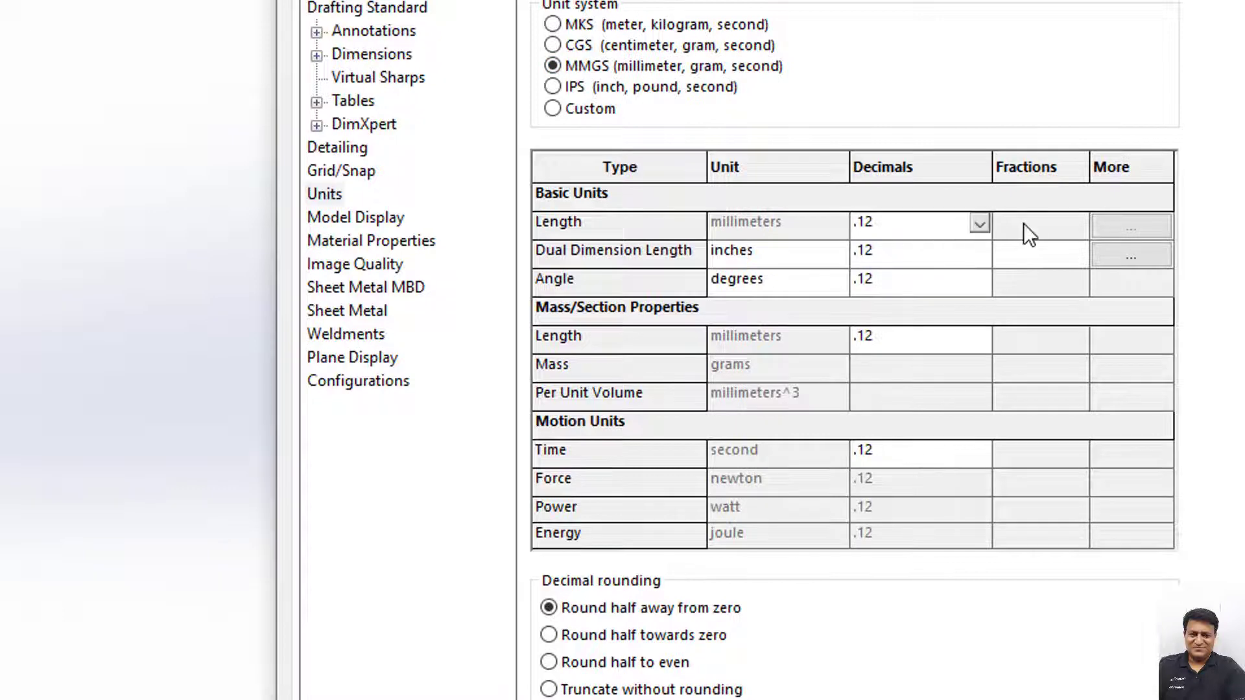
left_click(979, 225)
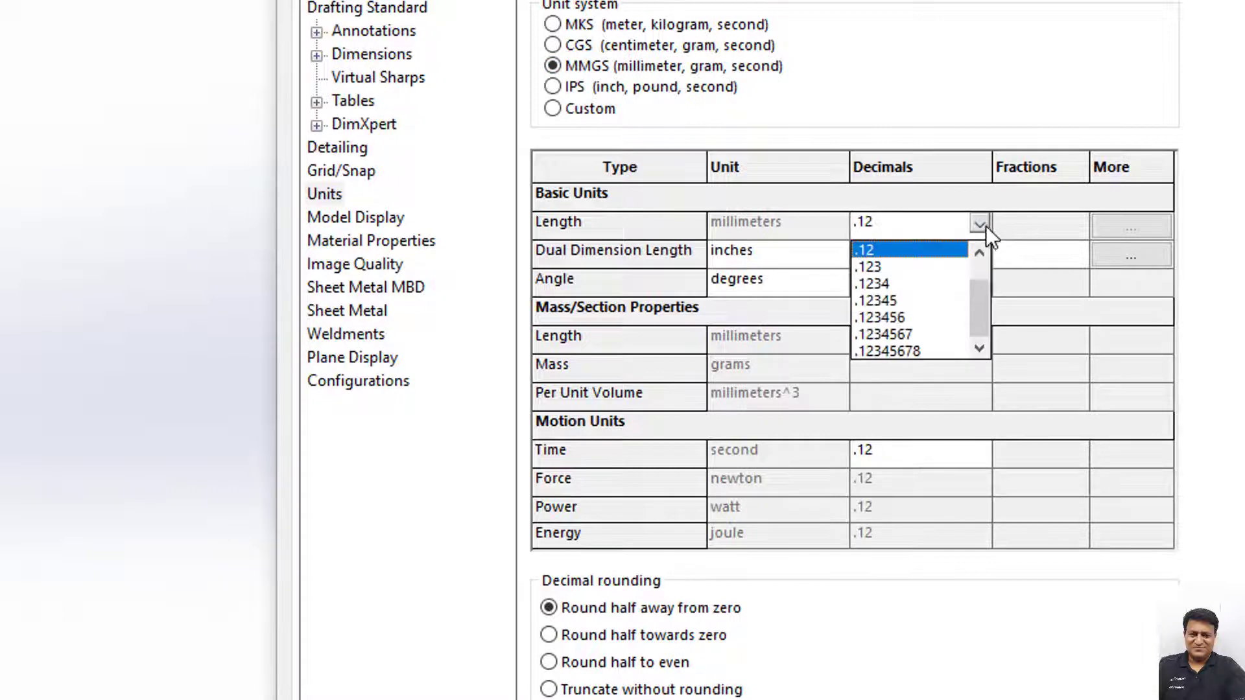
left_click(876, 299)
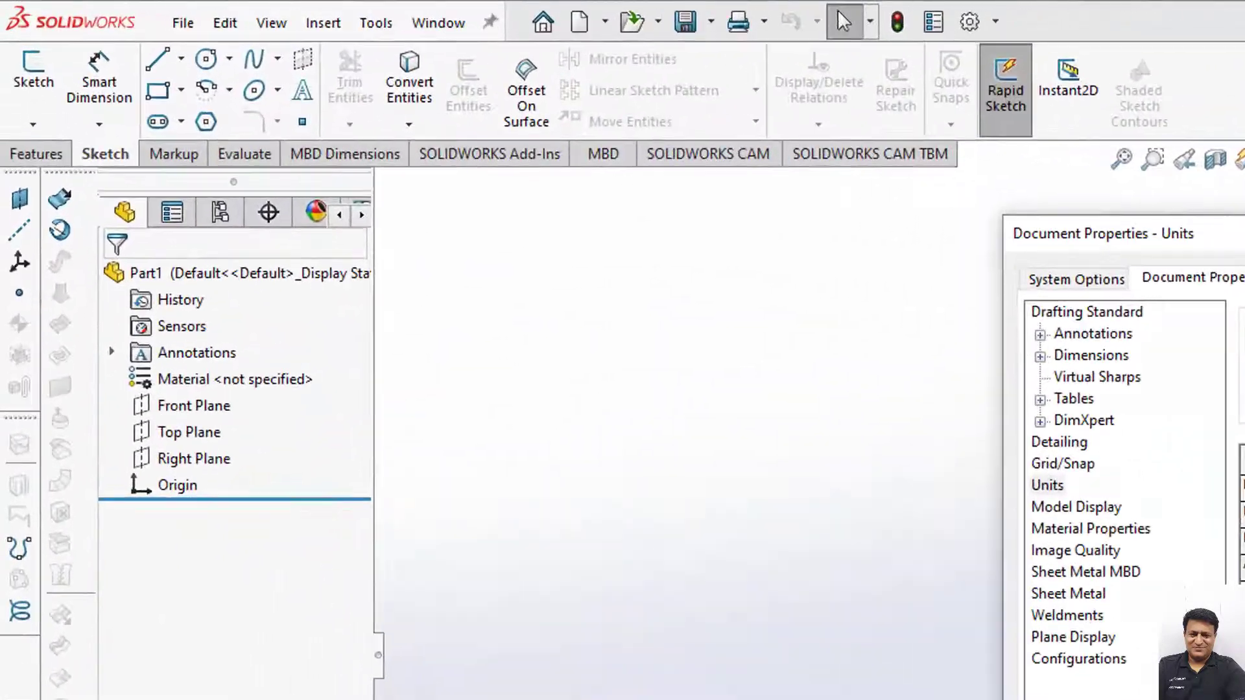
left_click(959, 611)
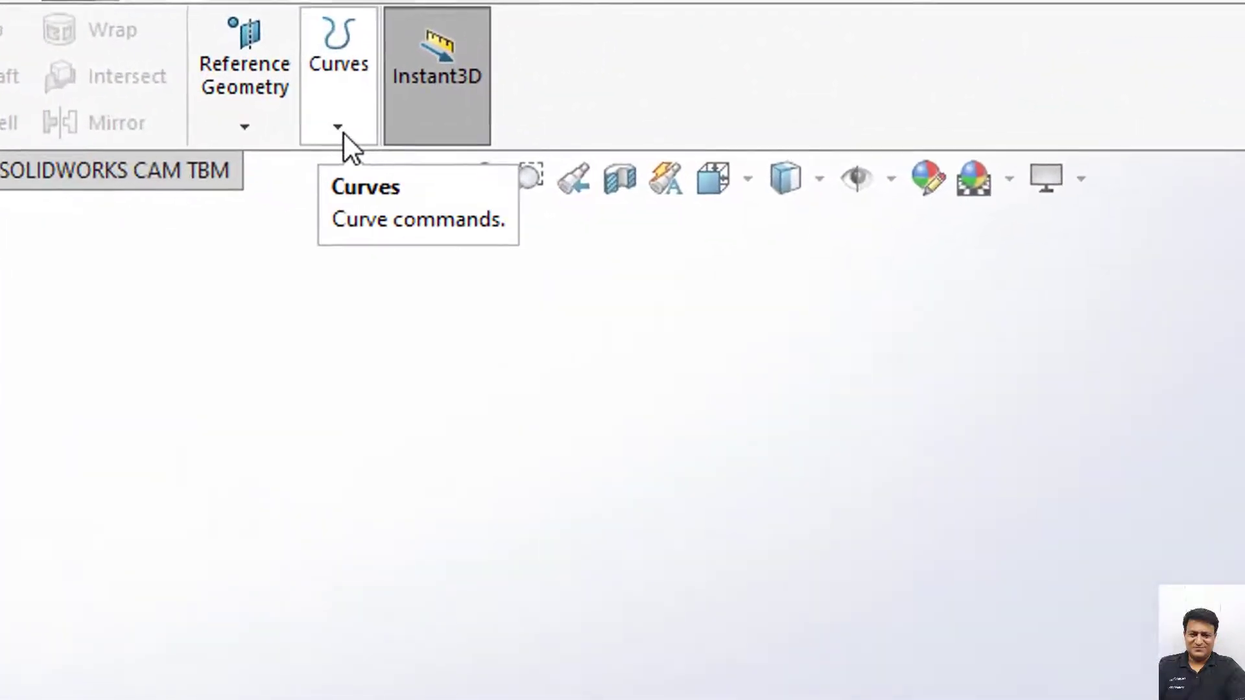
Open the Features tab's Curves dropdown showing Curve Through XYZ Points and Helix and Spiral.
left_click(335, 127)
left_click(241, 126)
left_click(334, 127)
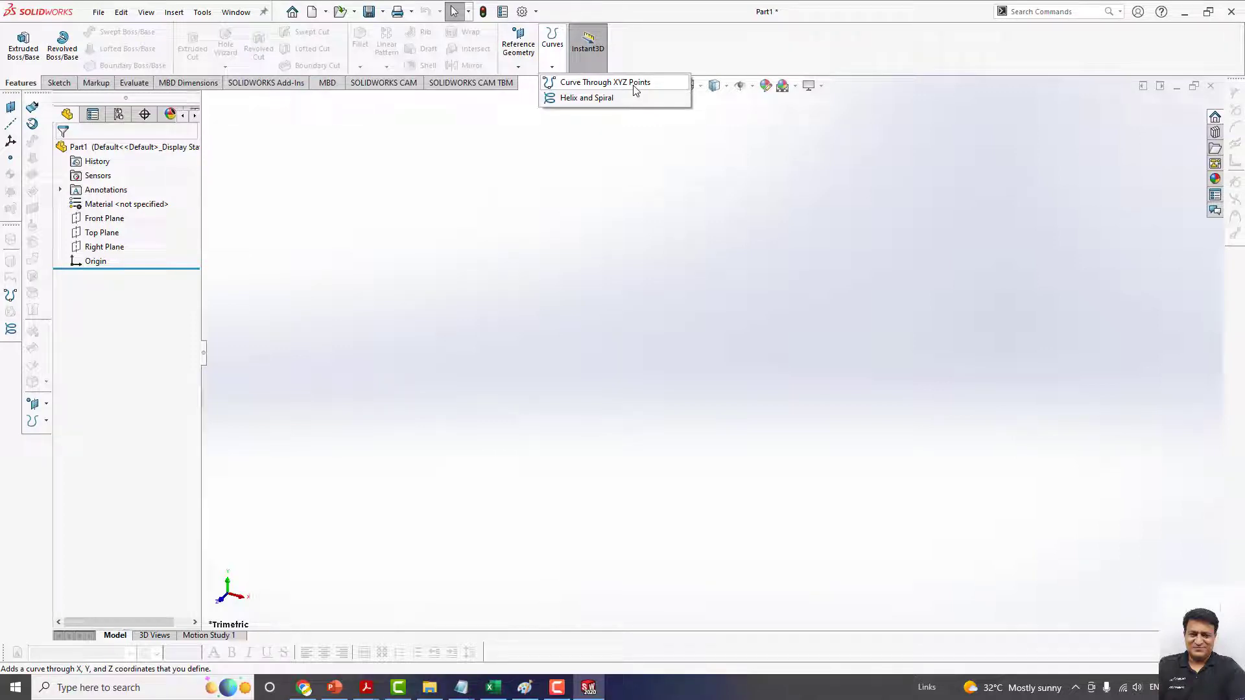
Start Curve Through XYZ Points and pick Oneracoordinates.txt from the ONERA M6 folder as Text Files (*.txt).
left_click(634, 89)
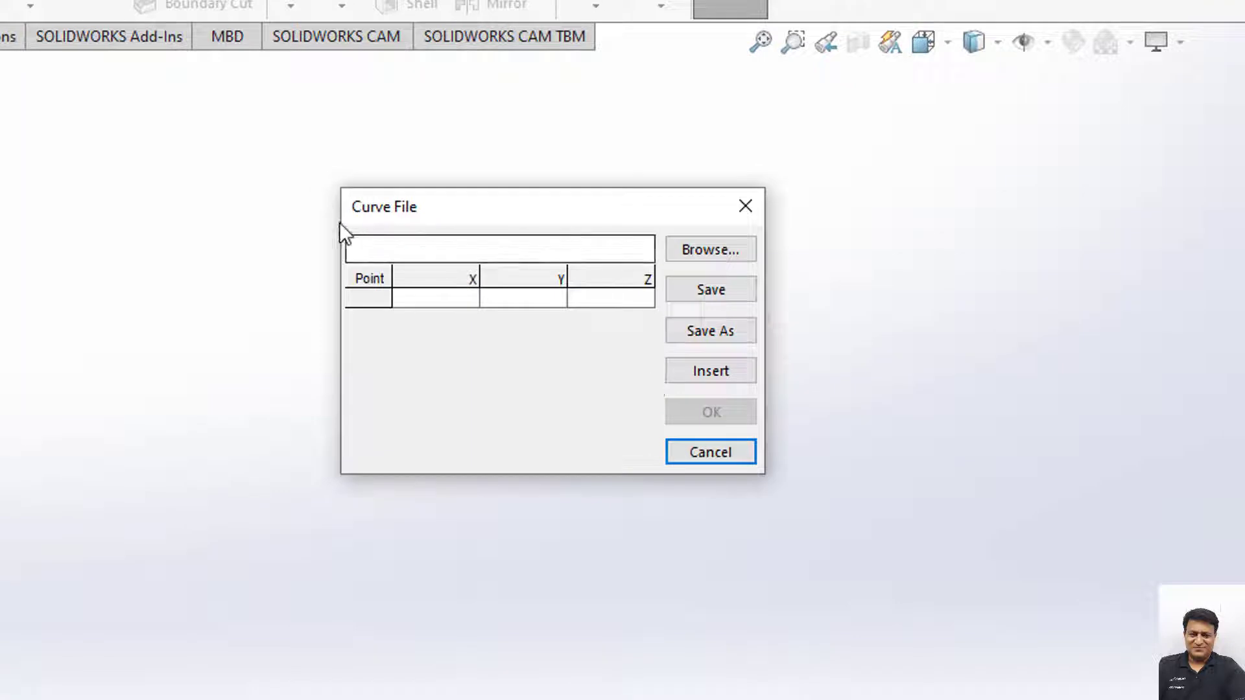
left_click(711, 251)
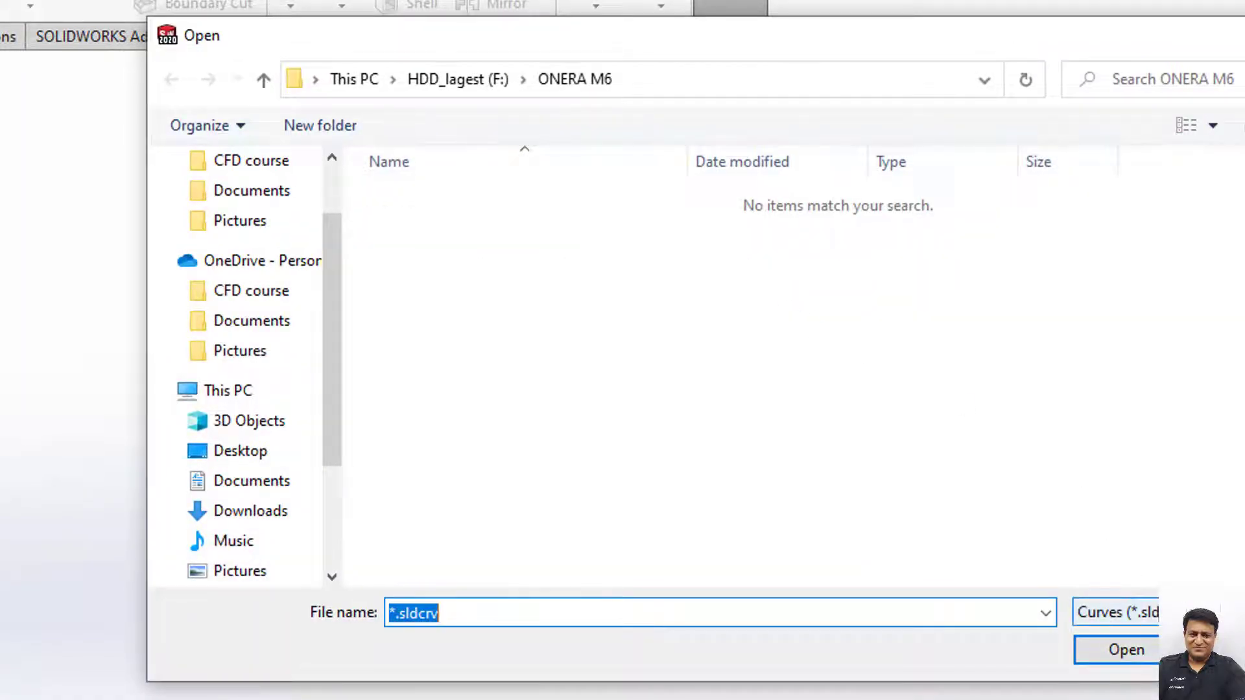
left_click(1128, 612)
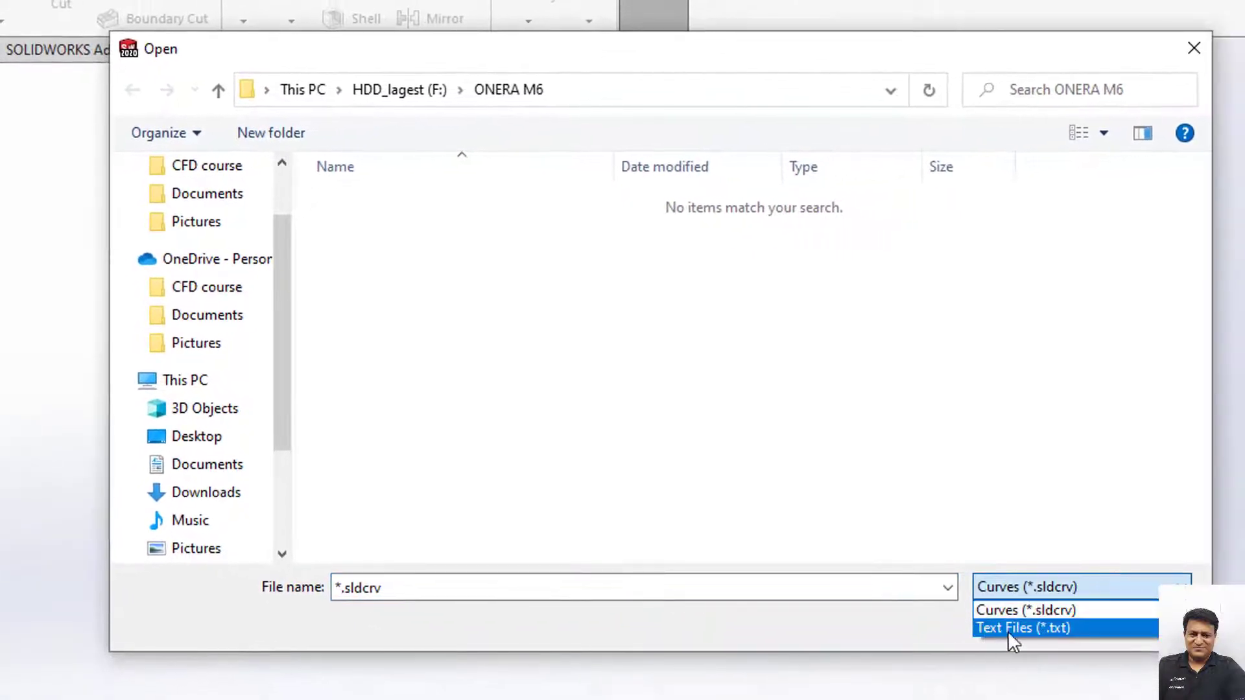
left_click(1021, 630)
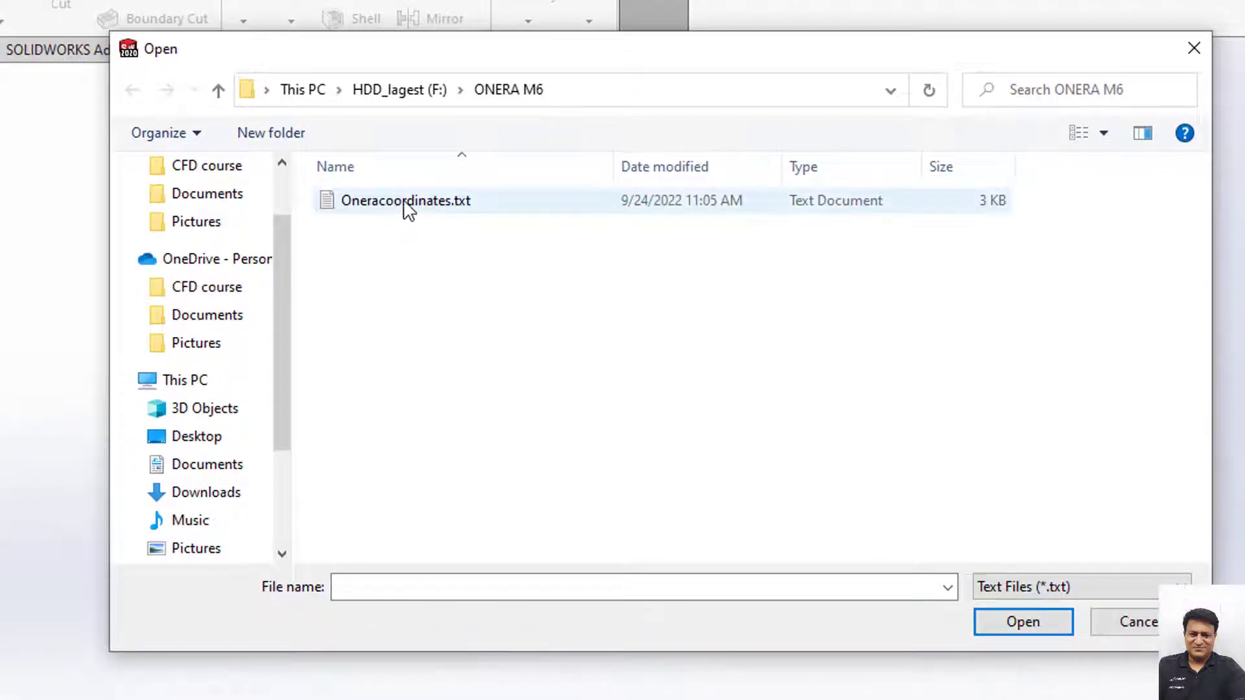
left_click(405, 202)
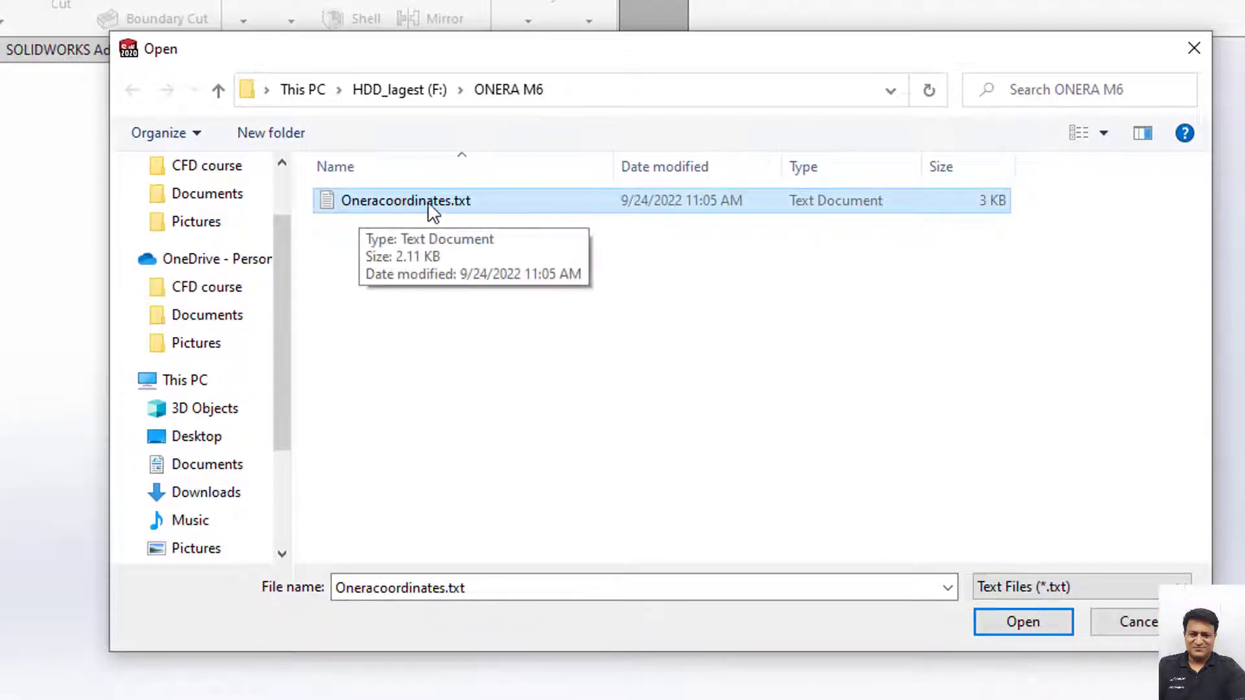
Load Oneracoordinates.txt into the point table and inspect the values of points 4, 6 and 8.
left_click(1031, 624)
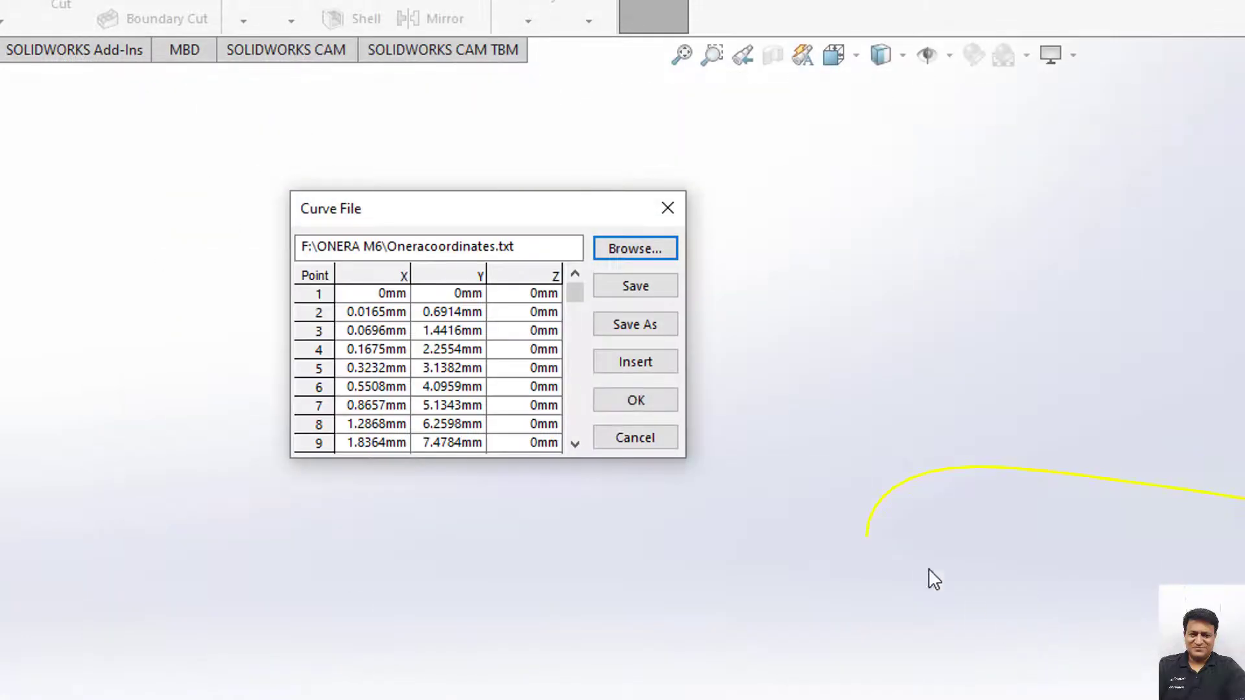
left_click_drag(501, 214, 659, 204)
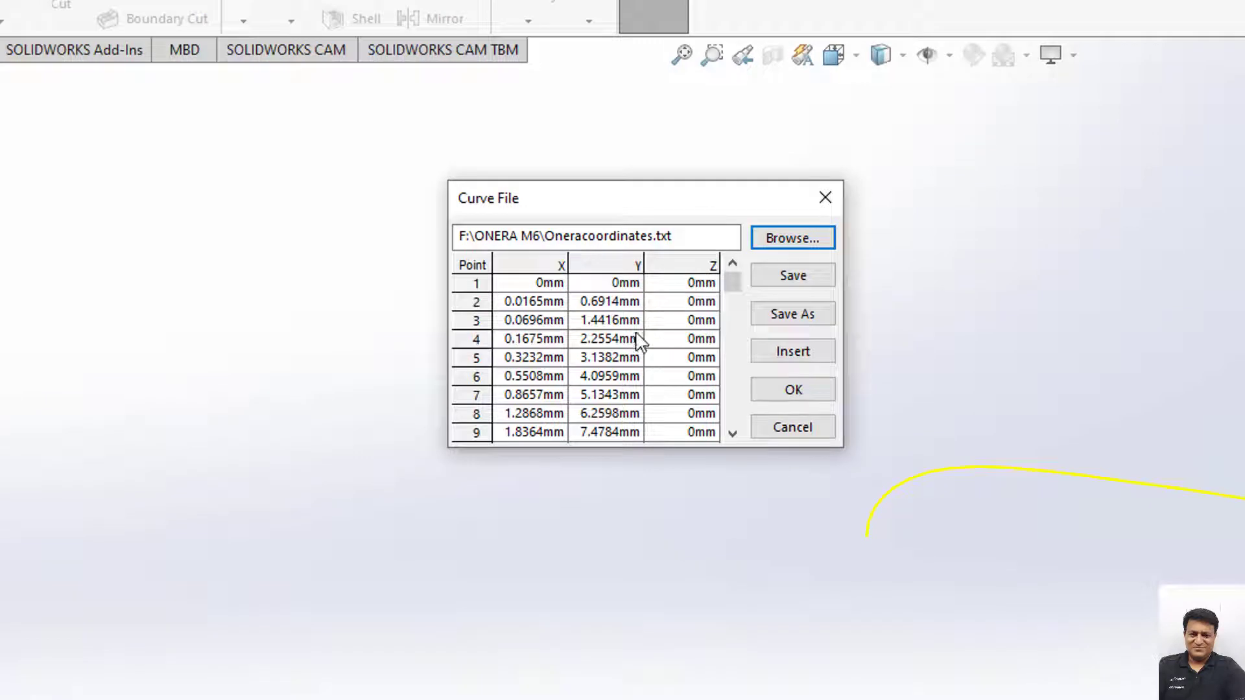
left_click(526, 333)
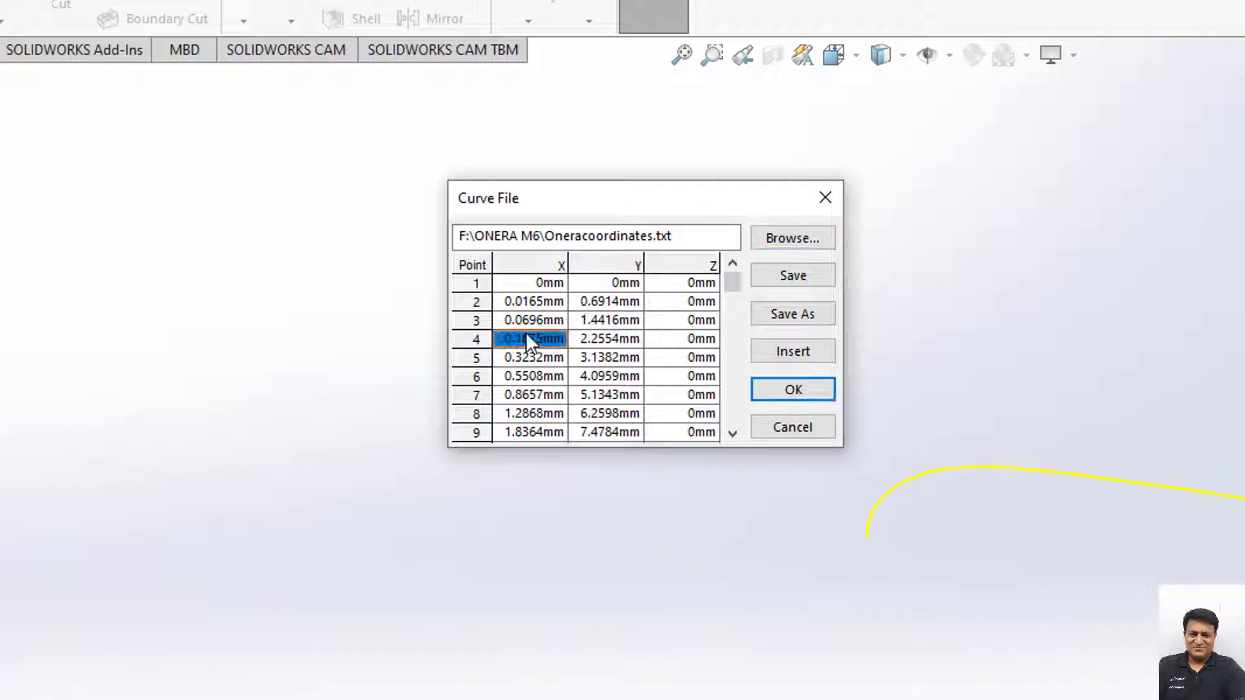
left_click(537, 378)
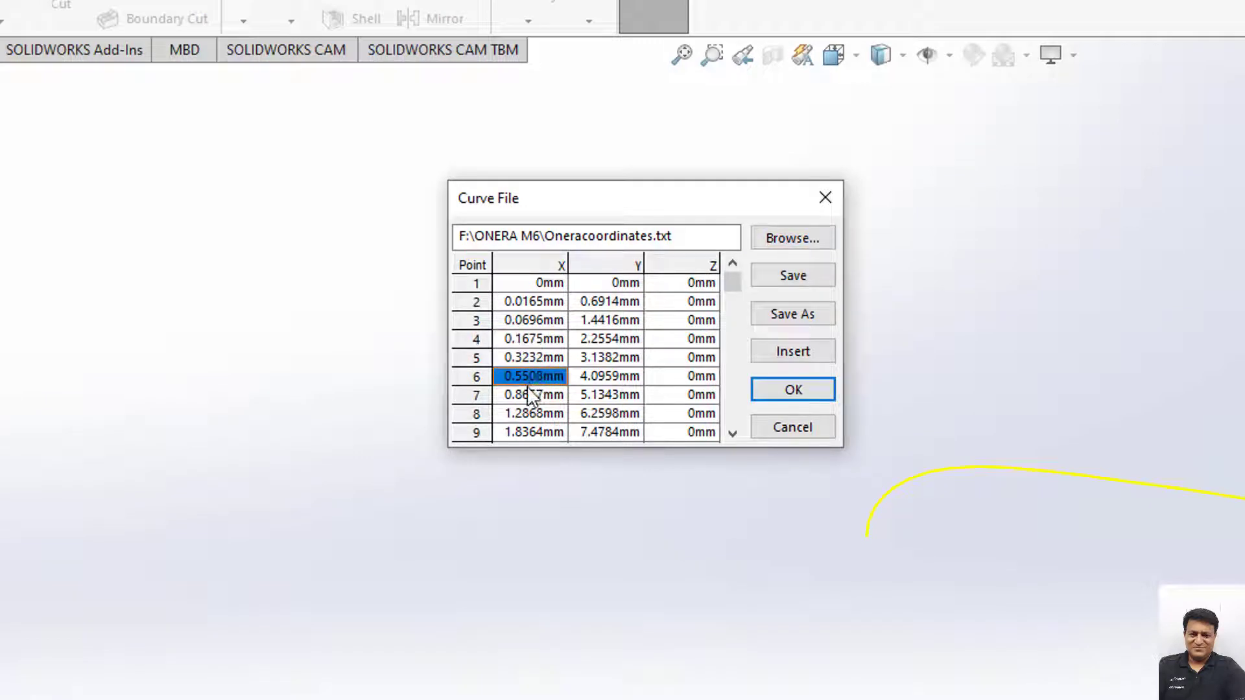
left_click(597, 412)
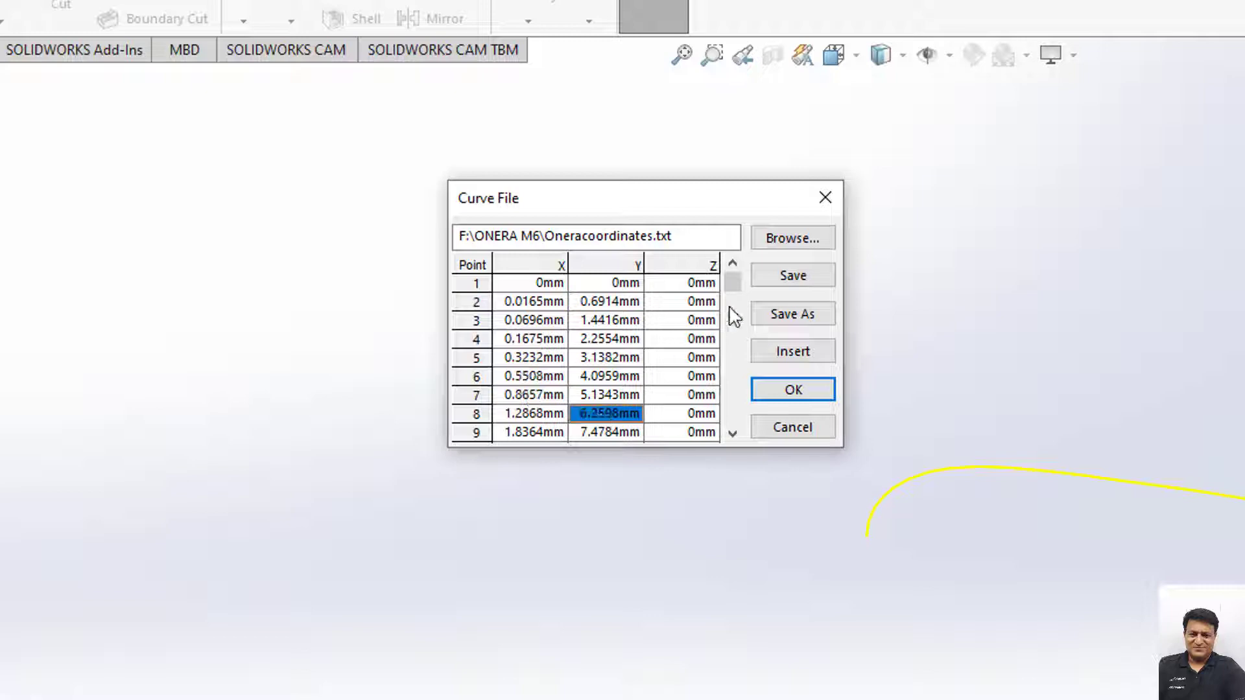
Delete three trailing-edge points: the one at x 992.1438, point 65, and final point 70 at x 1000mm.
left_click_drag(739, 289, 743, 428)
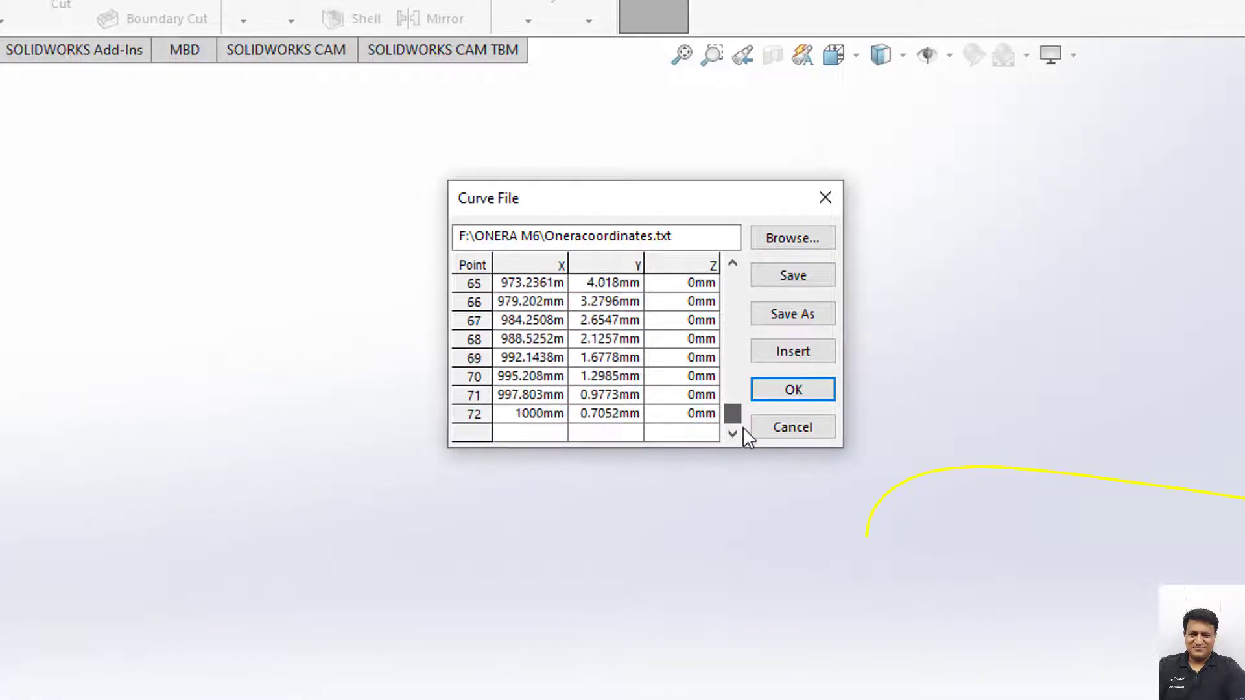
key("Delete")
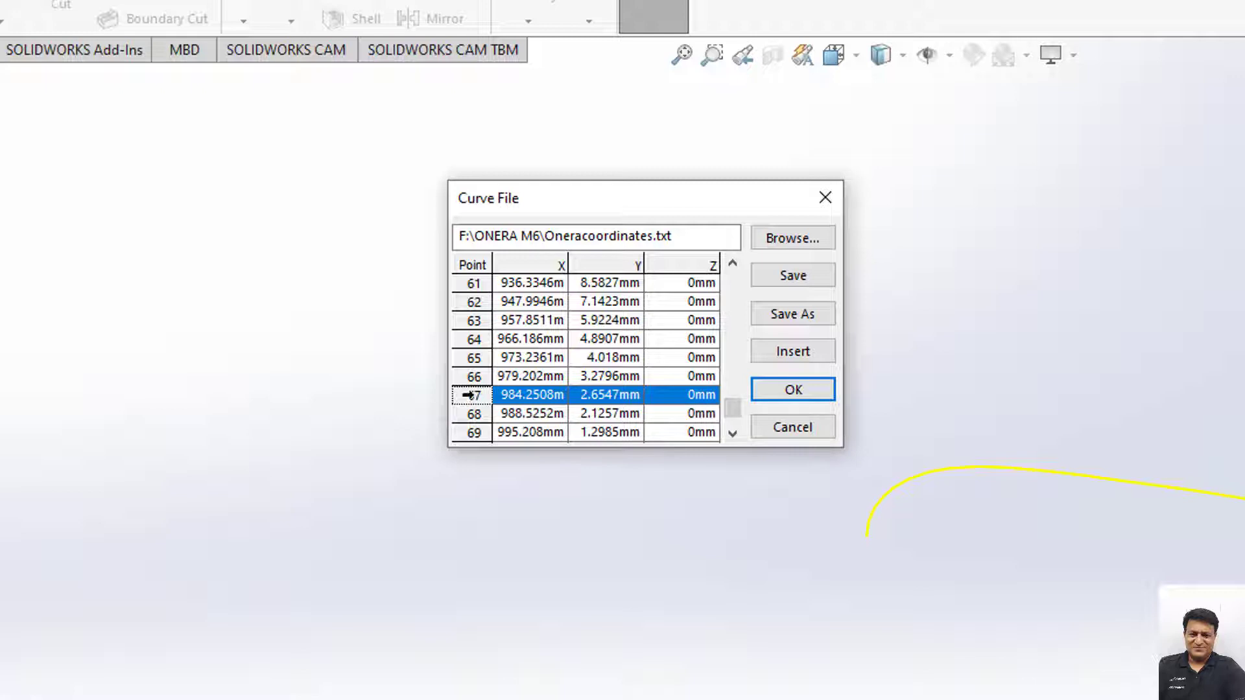
left_click(472, 360)
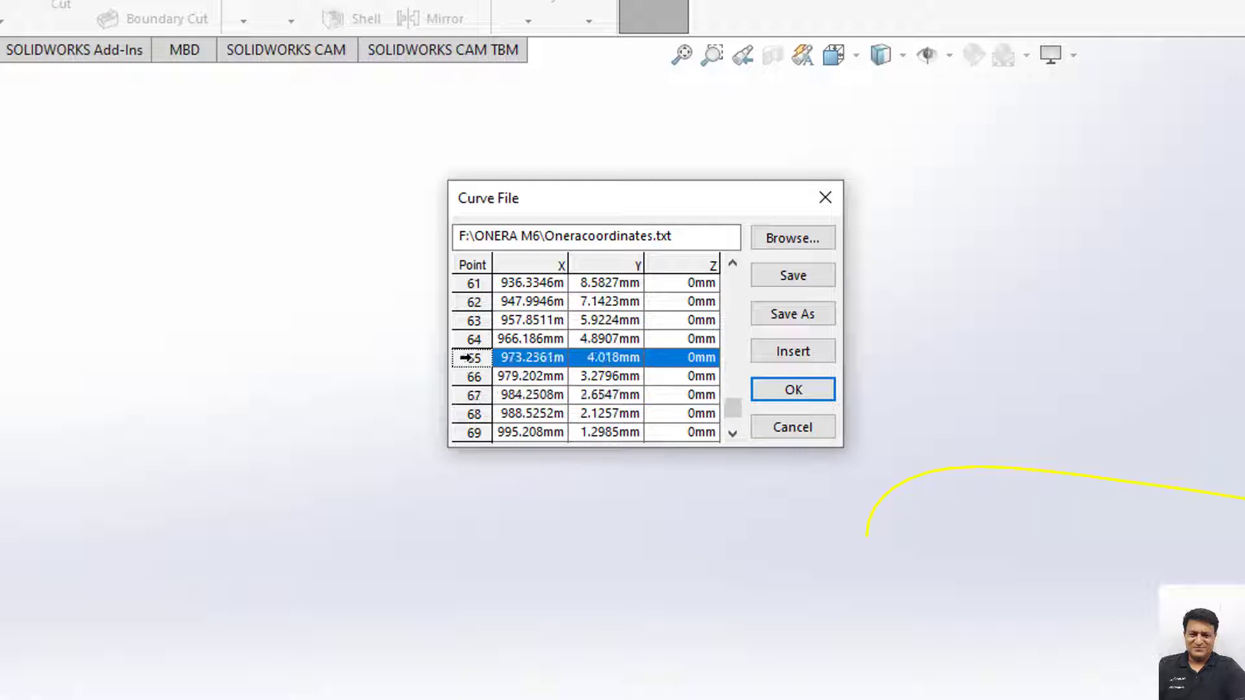
key("Delete")
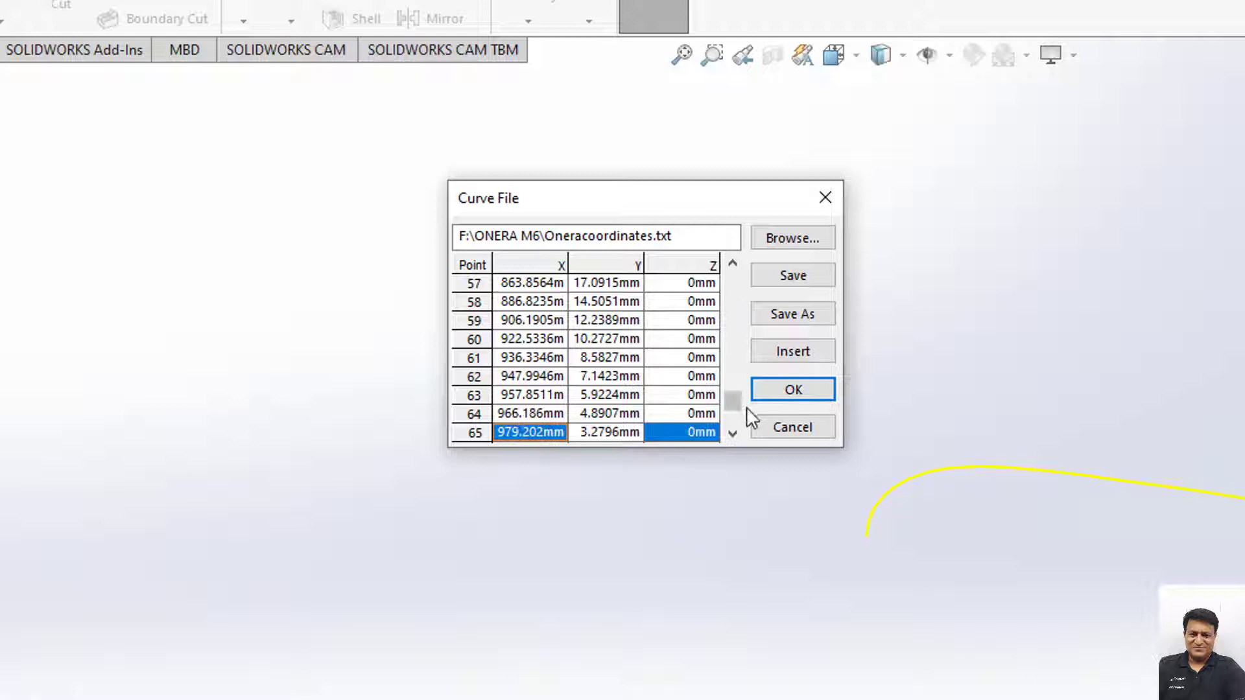
left_click_drag(733, 397, 738, 421)
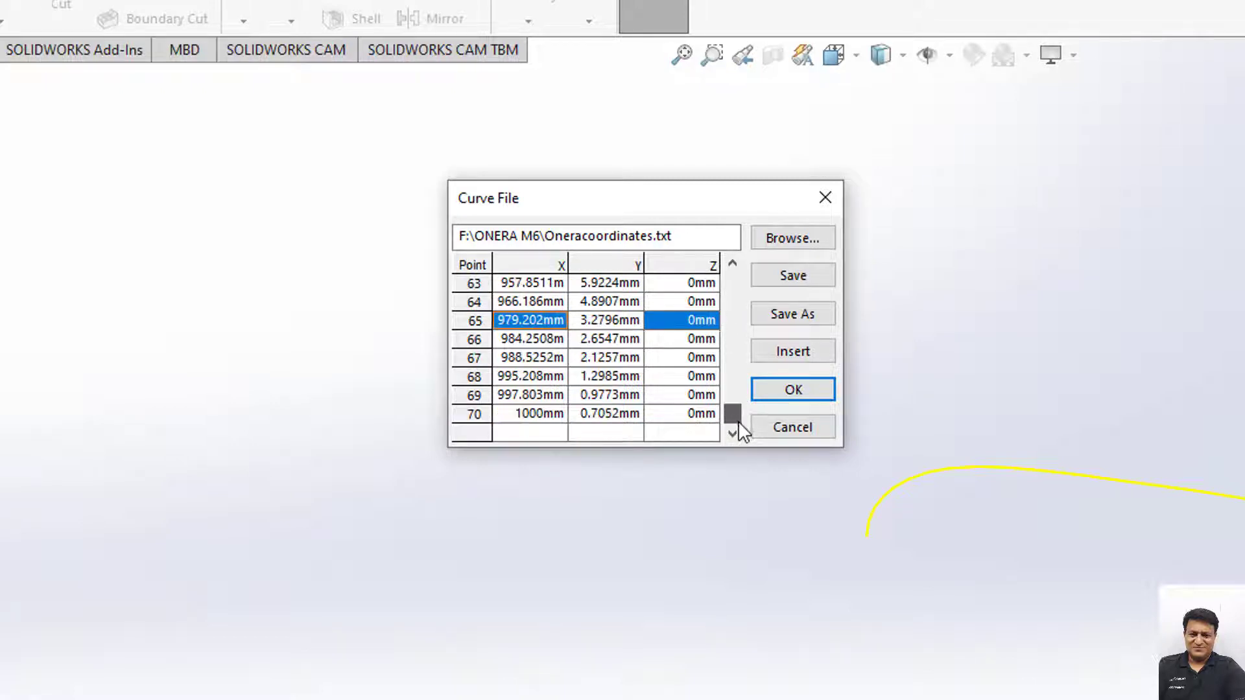
left_click(464, 413)
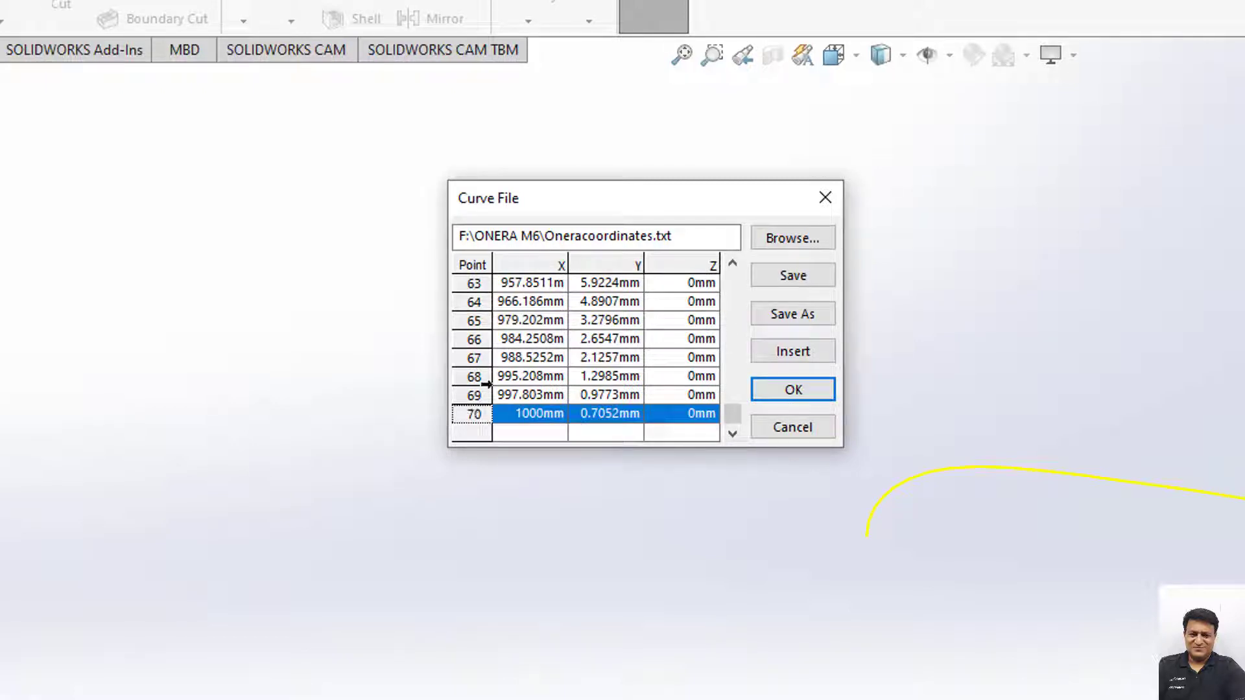
key("Delete")
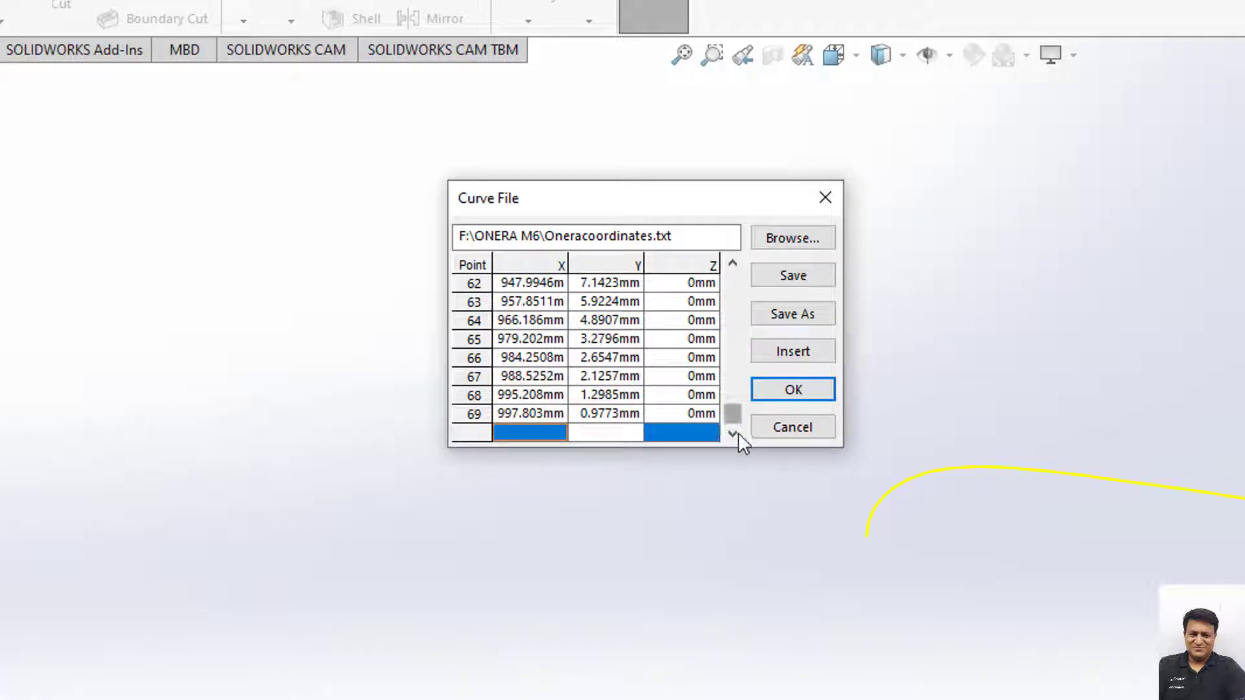
Reload Oneracoordinates.txt to restore all 72 points, confirming the last point is 1000mm, 0.7052mm.
left_click(522, 415)
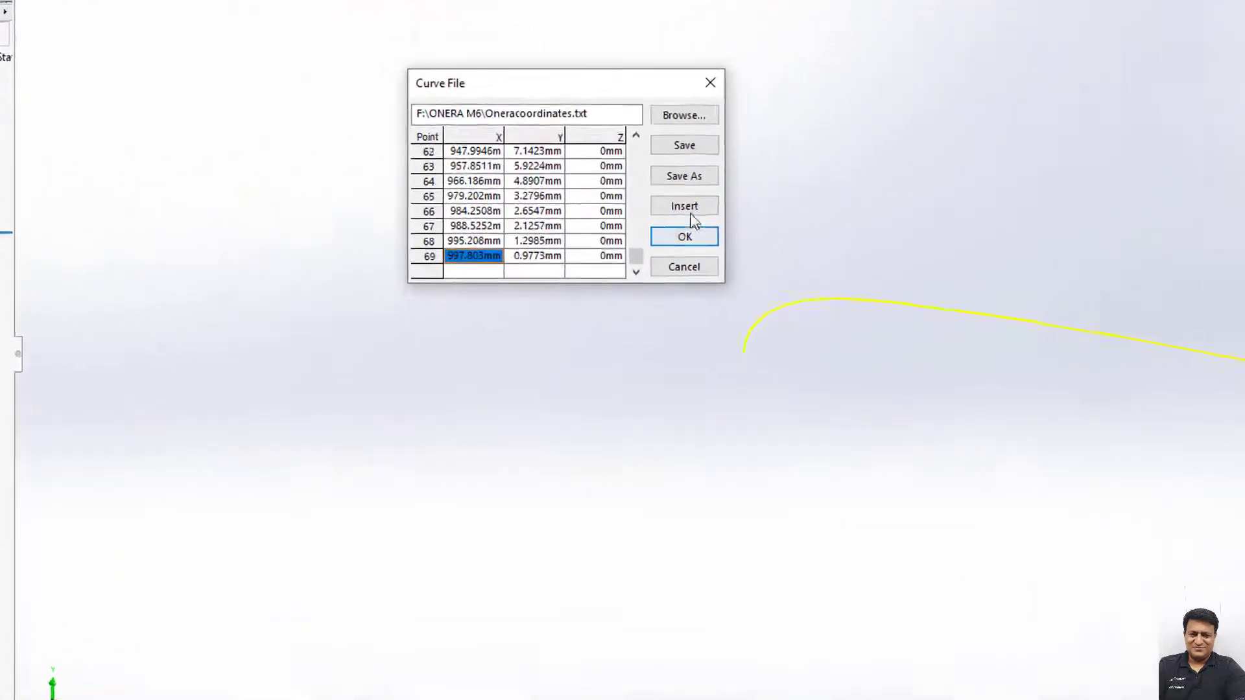
left_click(690, 94)
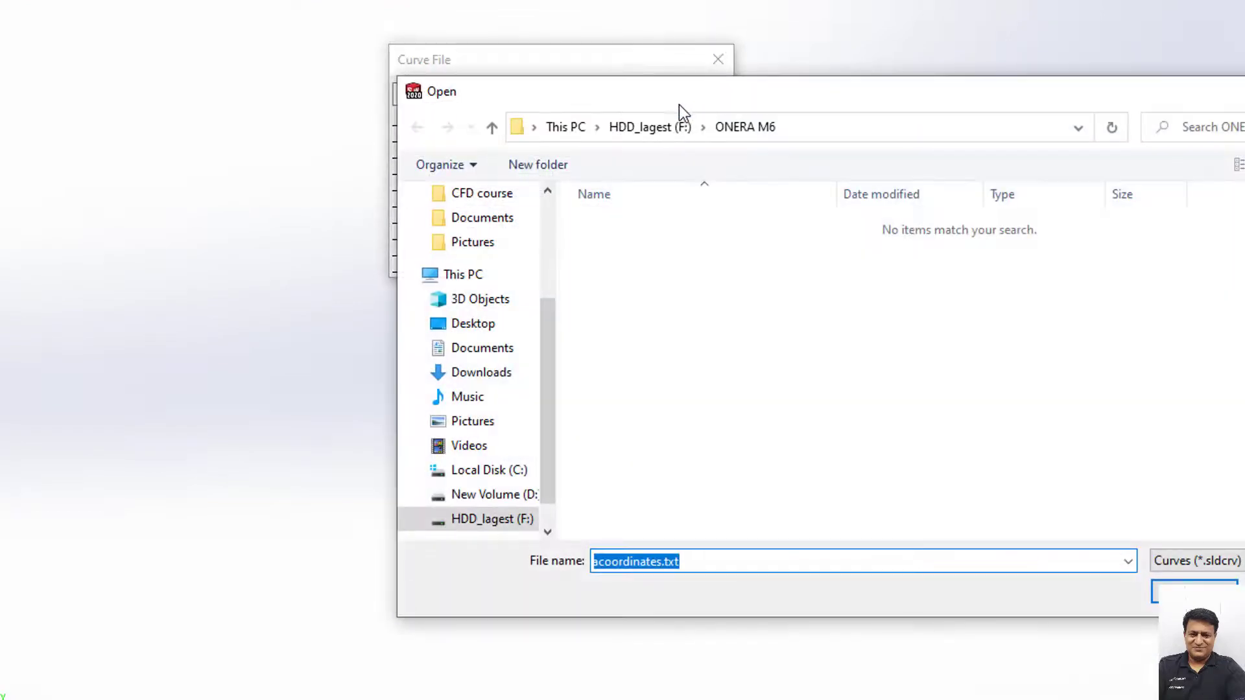
left_click(1196, 561)
left_click(1196, 580)
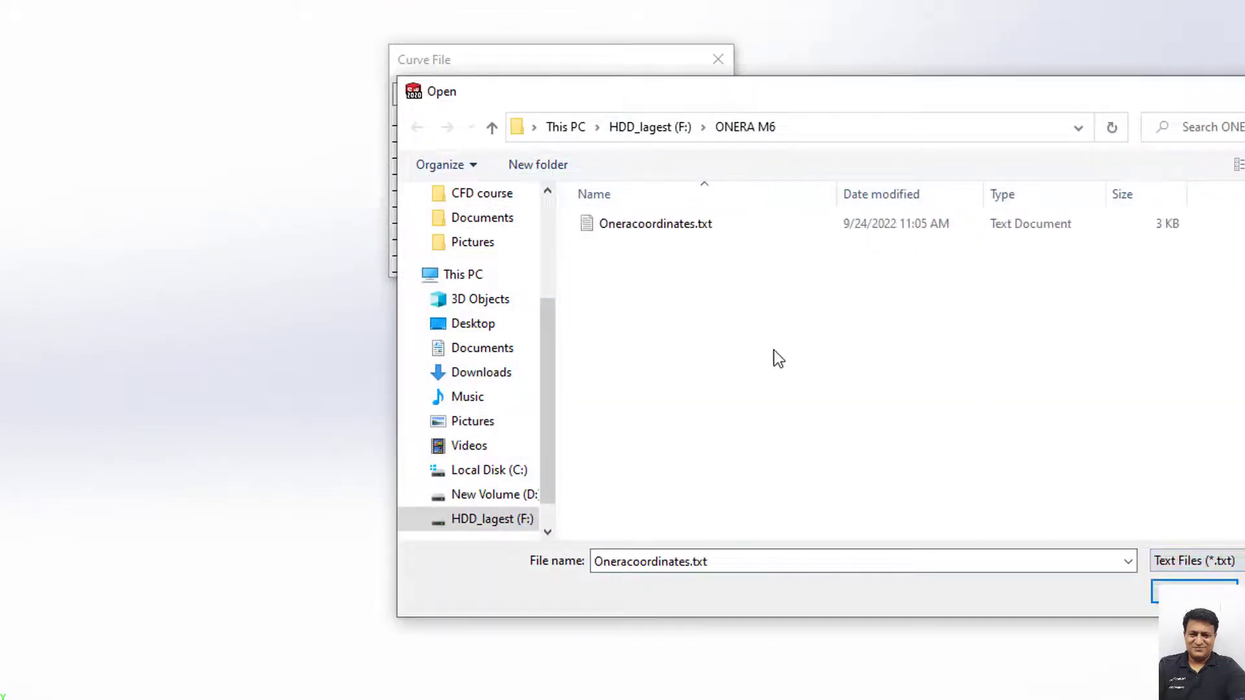
double_click(641, 226)
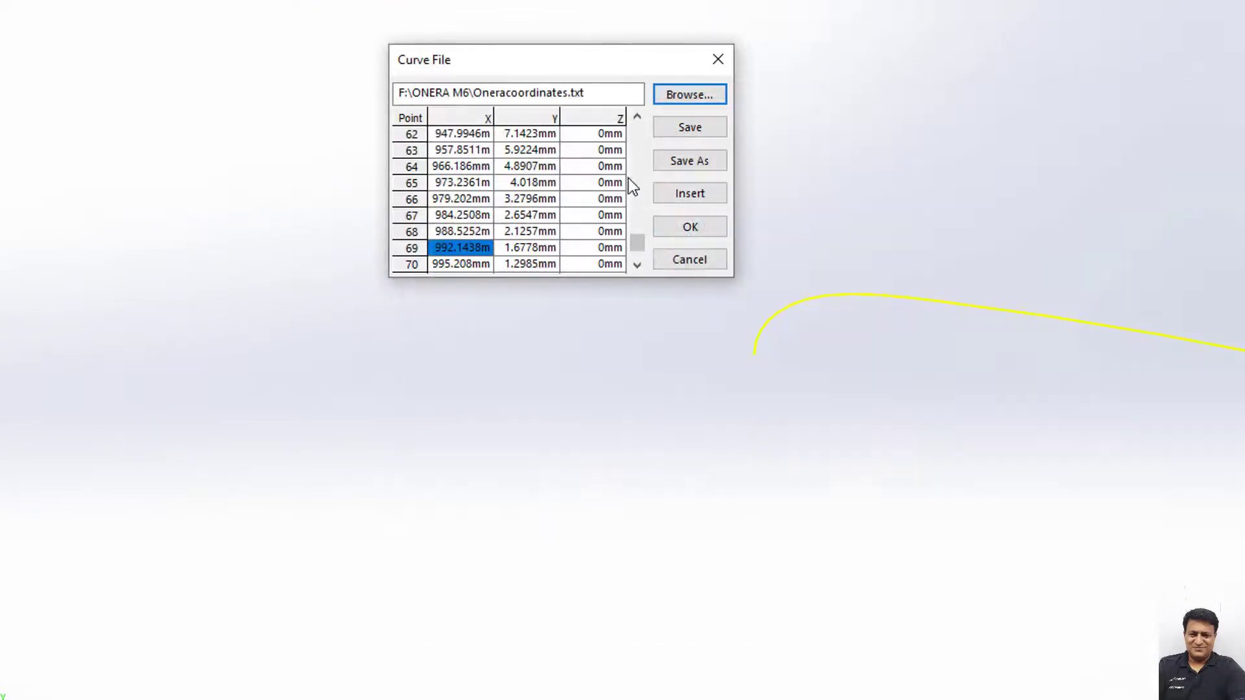
left_click_drag(637, 236, 637, 258)
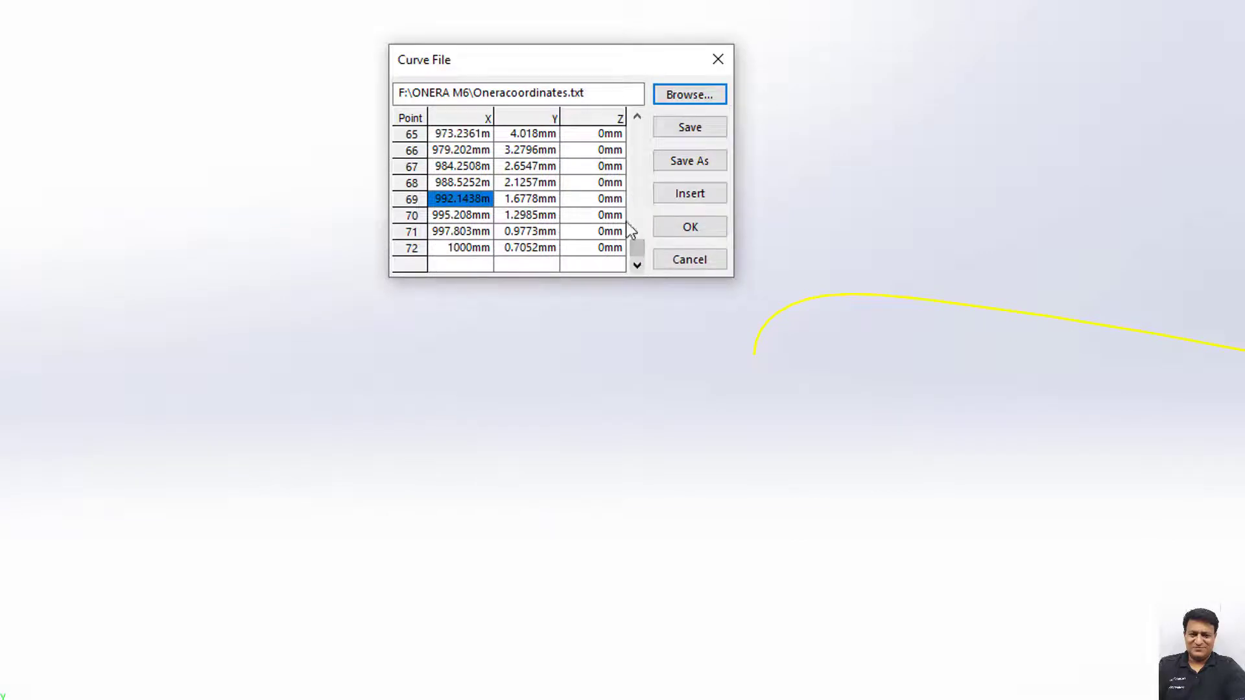
left_click(516, 247)
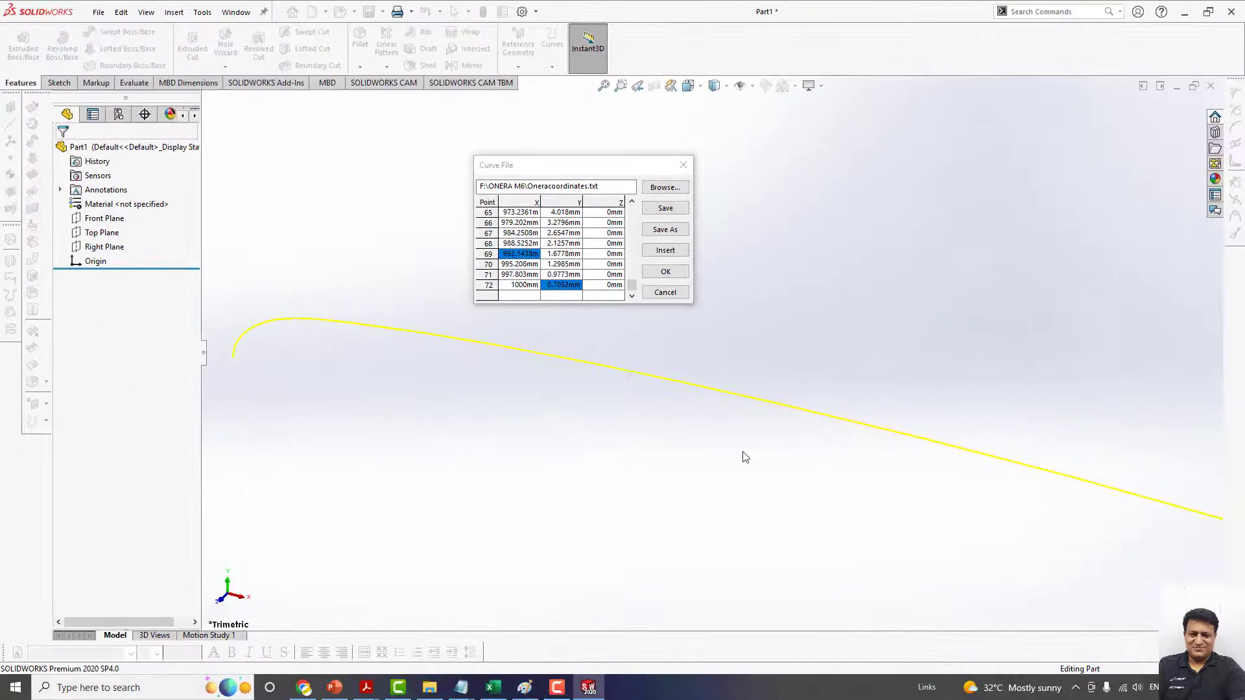
Confirm the 72-point curve to create Curve1, then orbit the view to inspect the airfoil.
middle_click_drag(746, 458, 756, 414)
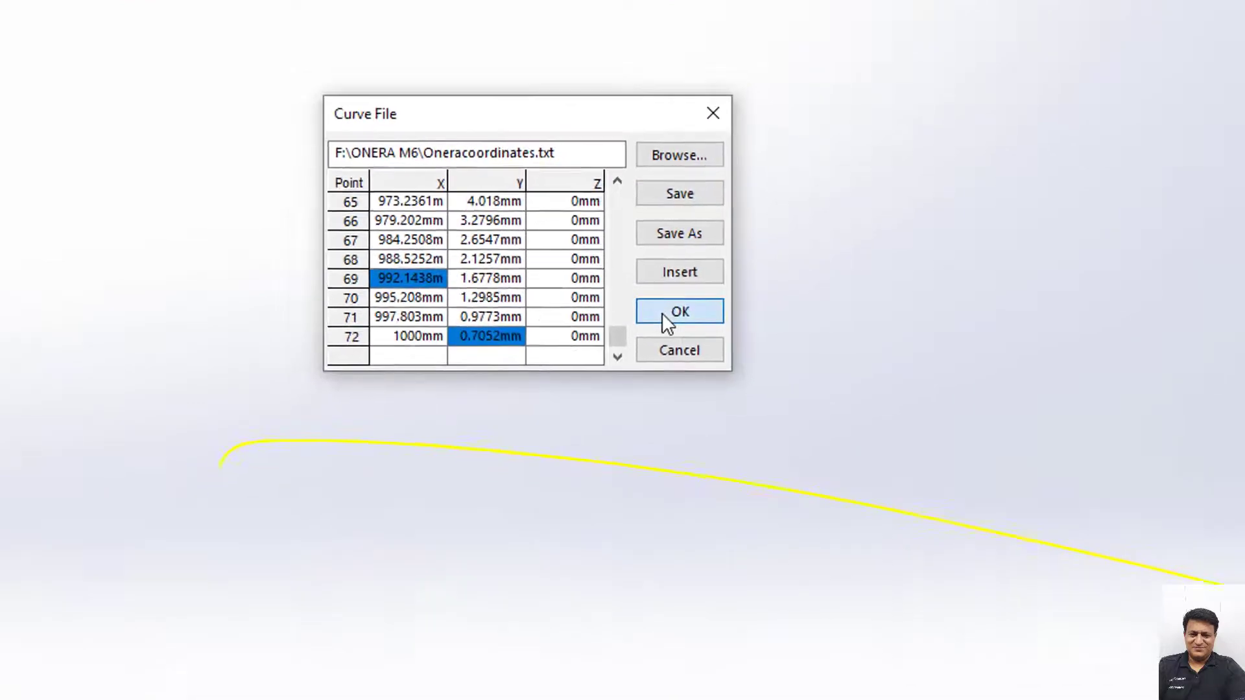
left_click(678, 310)
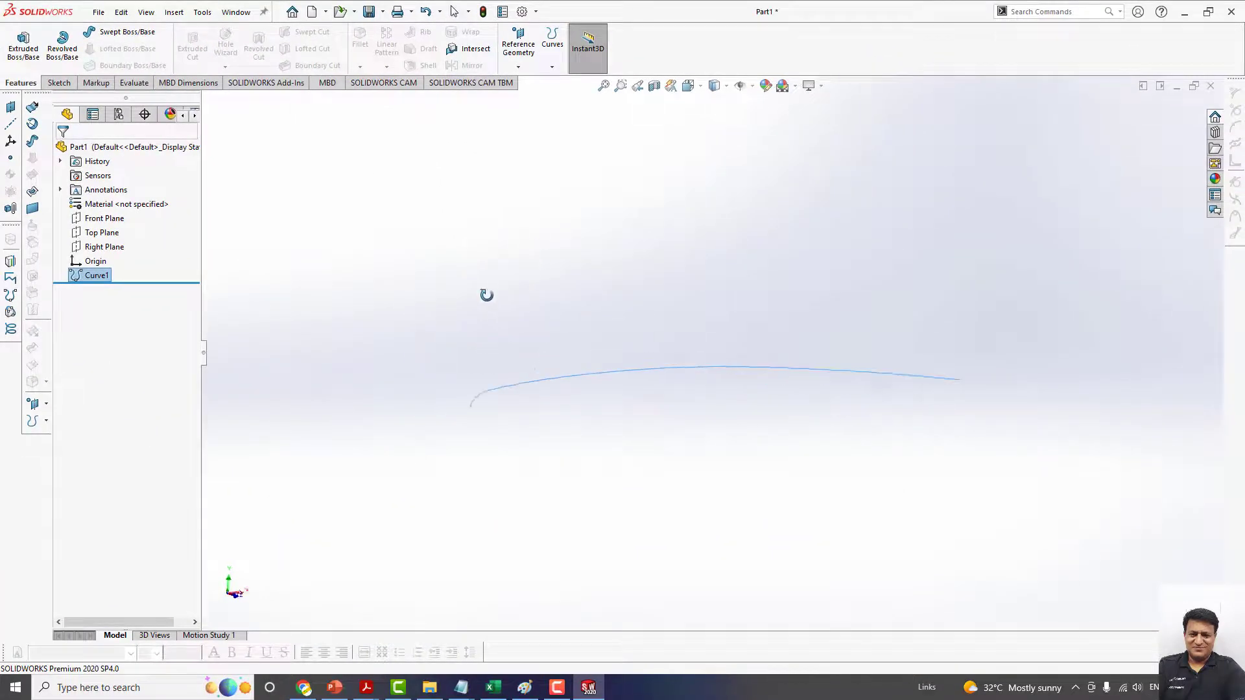
middle_click_drag(476, 298, 403, 292)
middle_click_drag(495, 272, 528, 258)
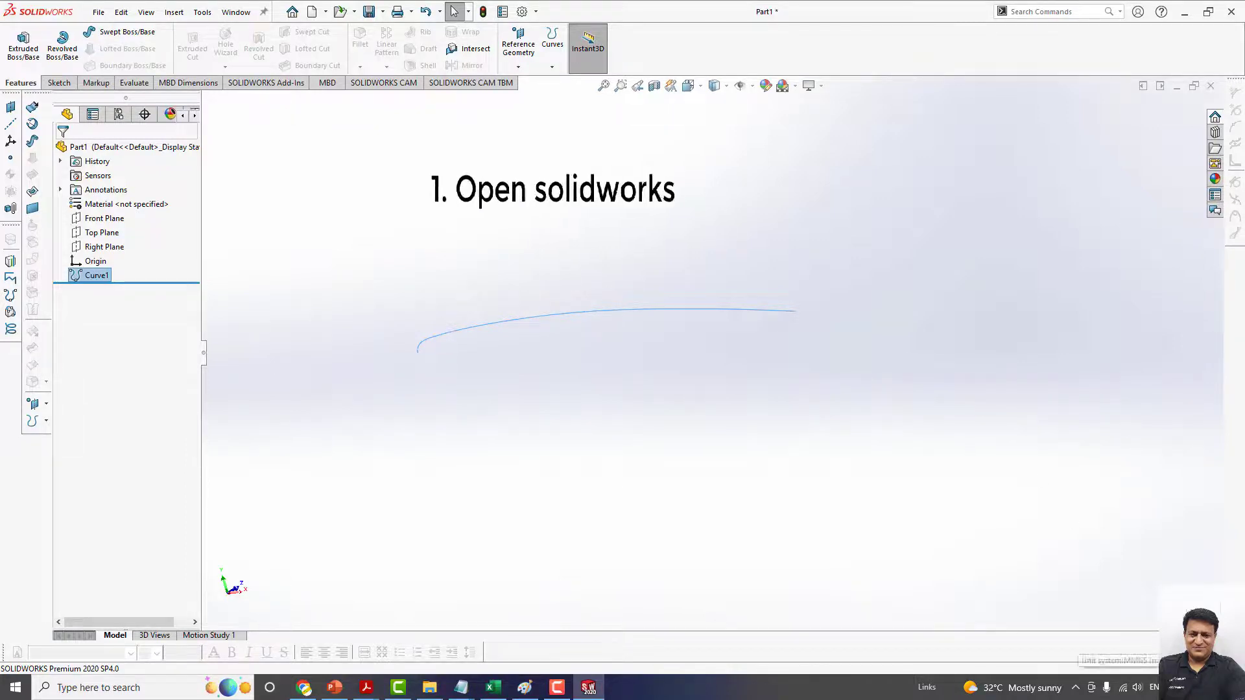
left_click(1141, 668)
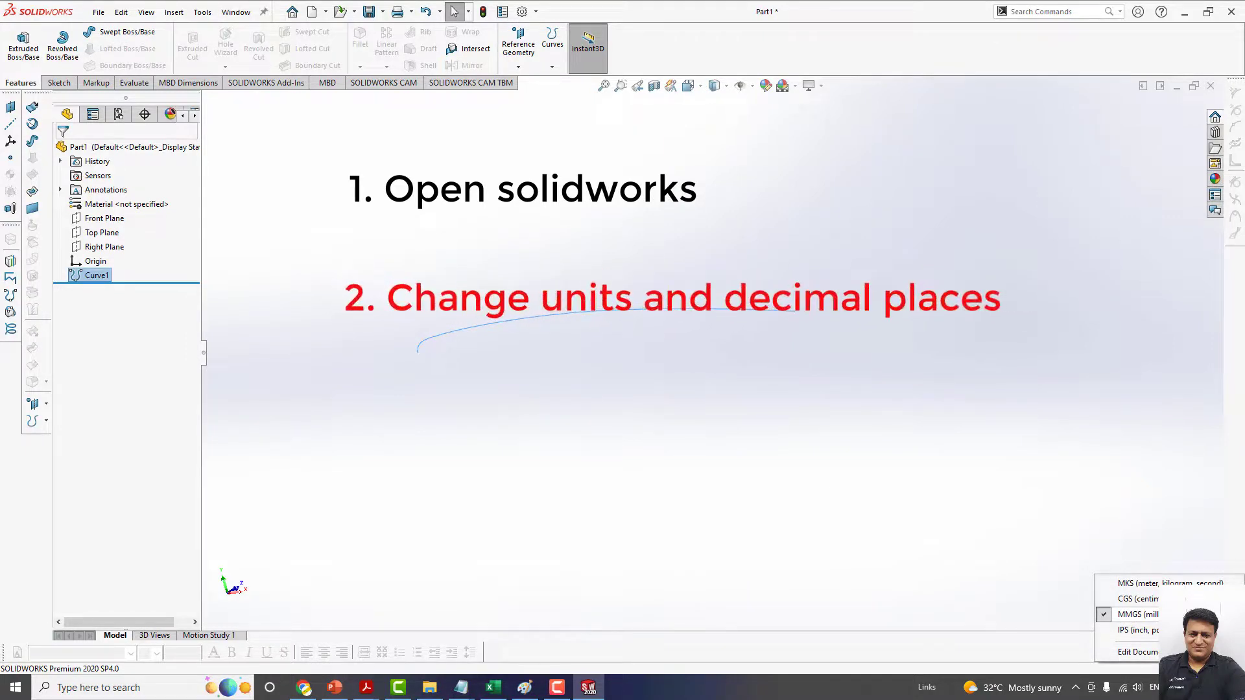
left_click(292, 180)
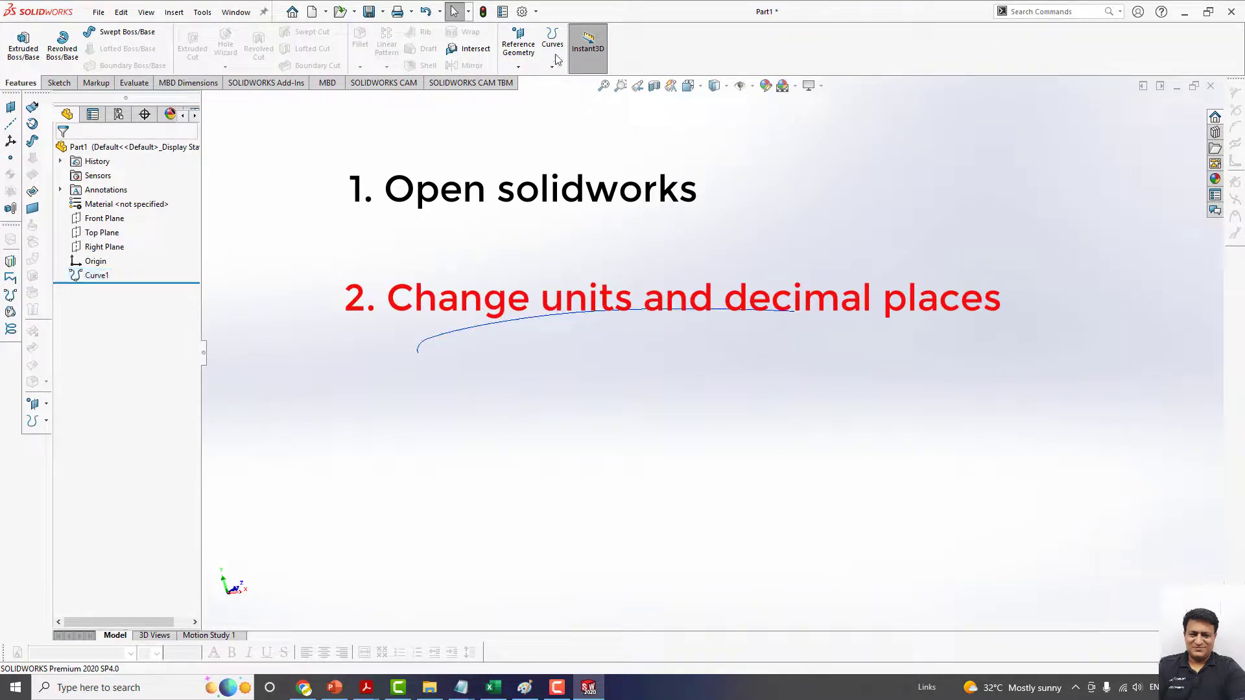
left_click(553, 67)
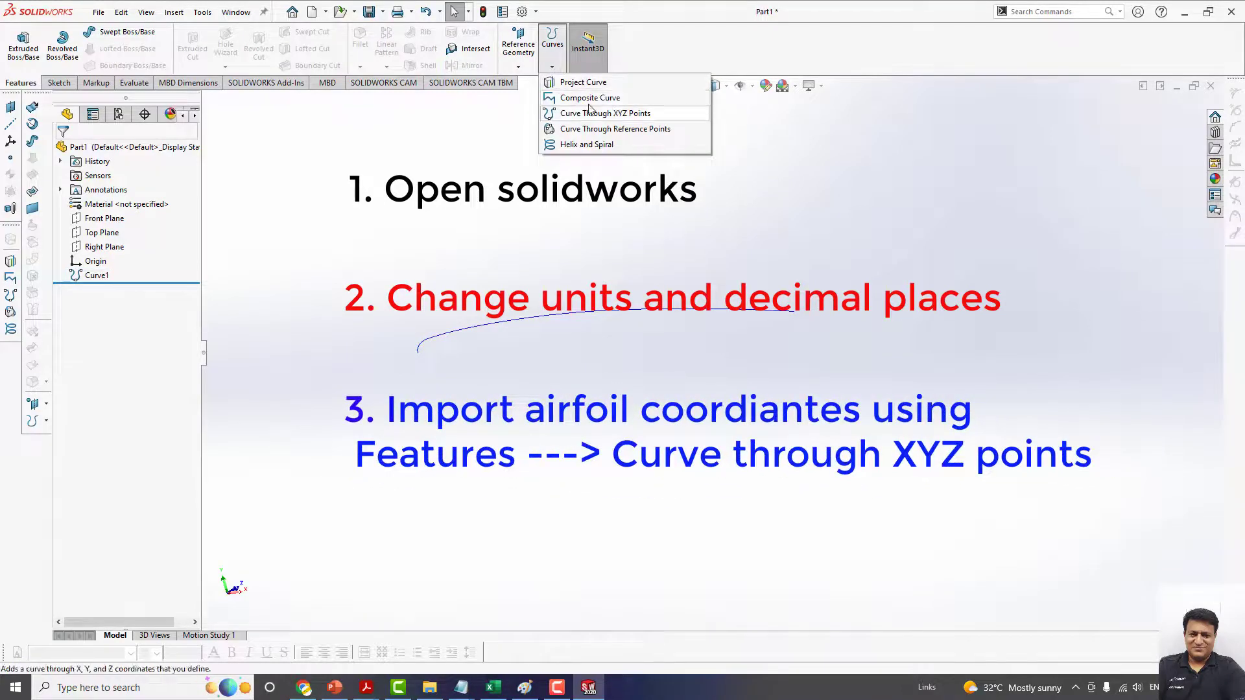